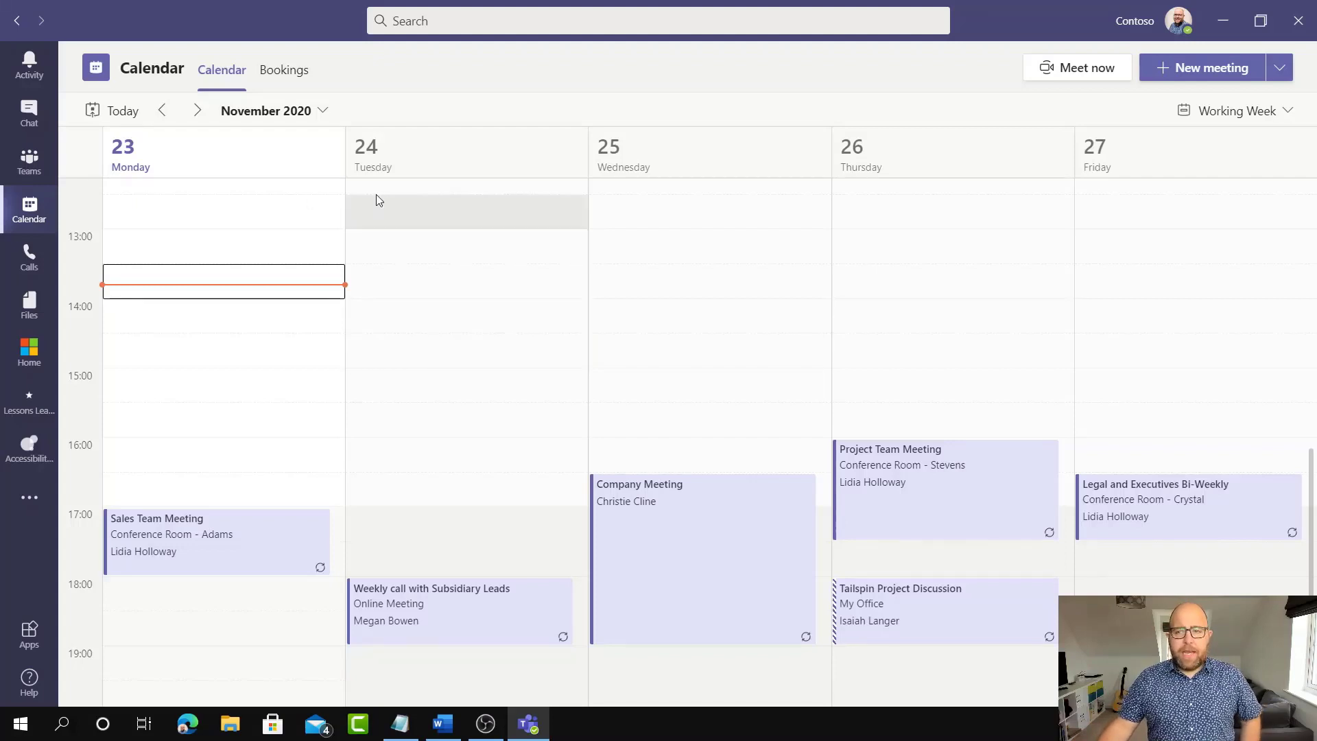
- Start a new meeting titled 'Next year's priorities'
{"action": "left_click", "coordinate": [1184, 66]}
{"action": "type", "text": "Next"}
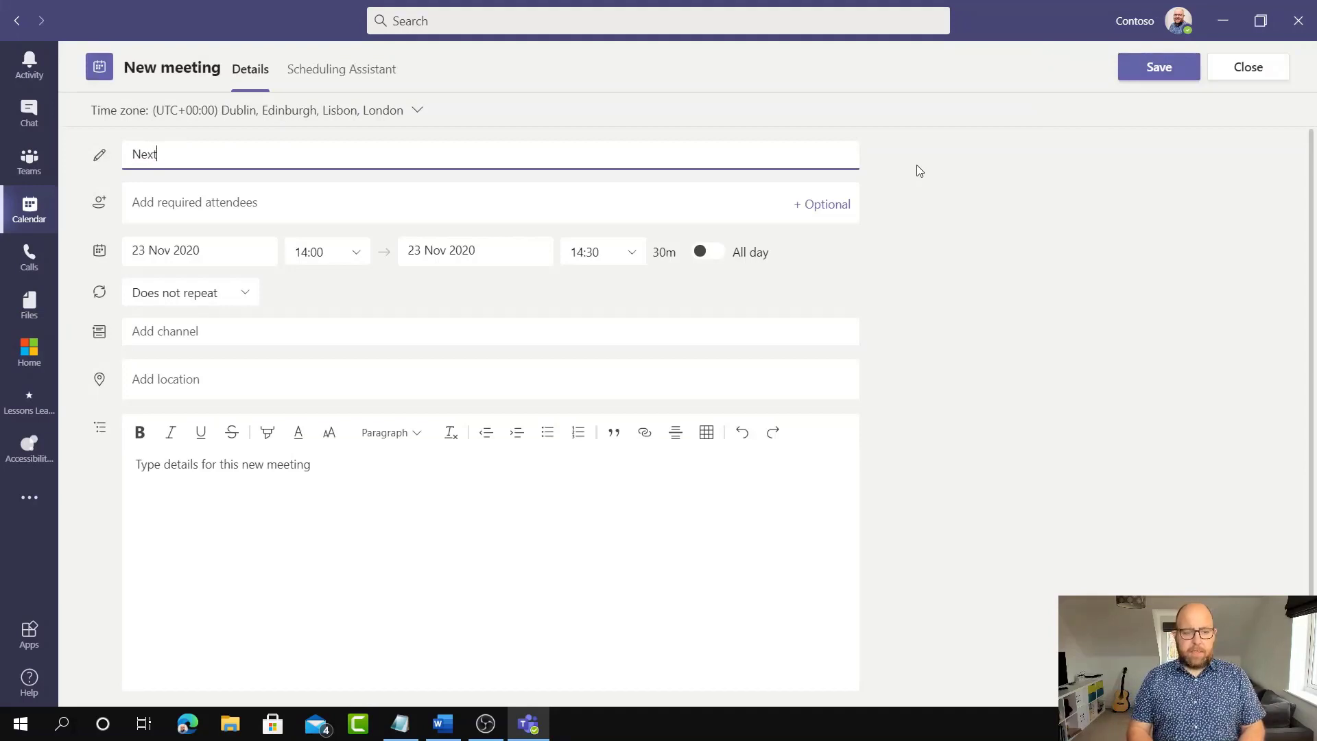
{"action": "type", "text": " year's p"}
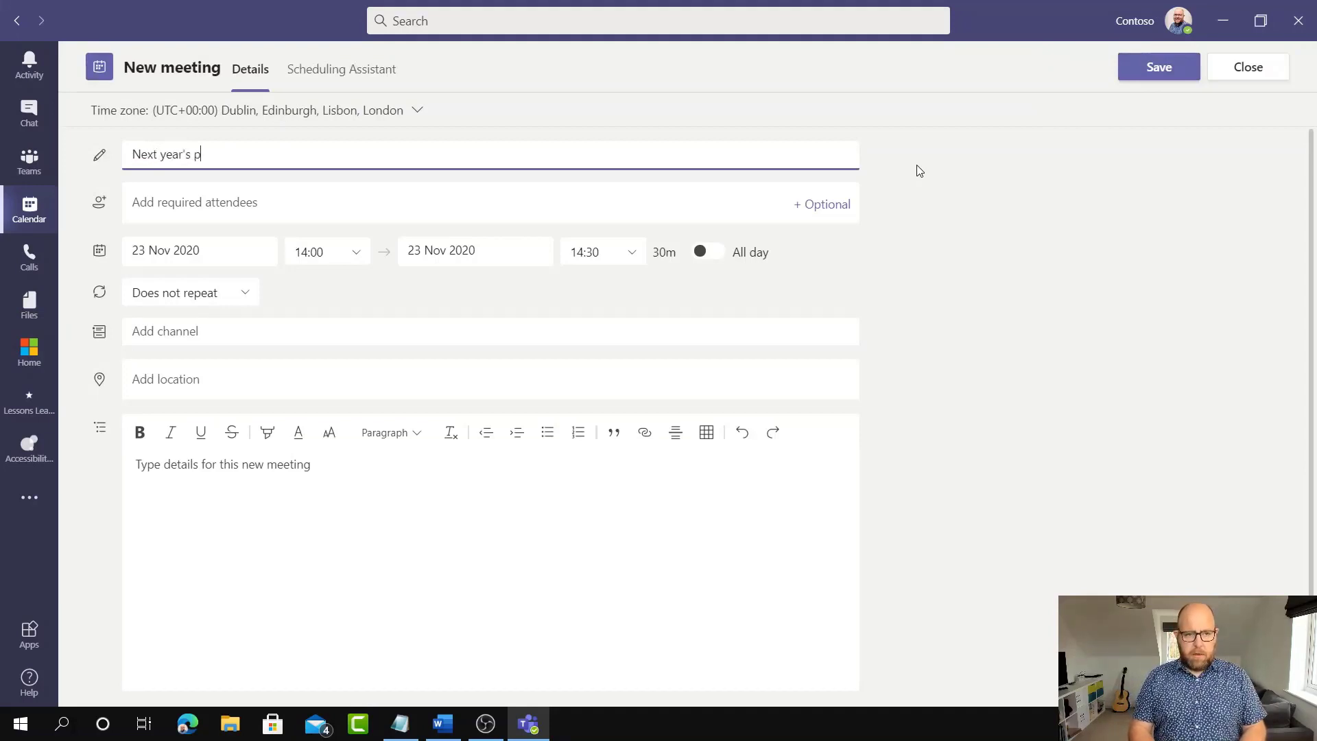
{"action": "type", "text": "riorities"}
{"action": "key", "text": "Tab"}
- Add four colleagues from the suggestions as required attendees and send the invitation
{"action": "type", "text": "nestor"}
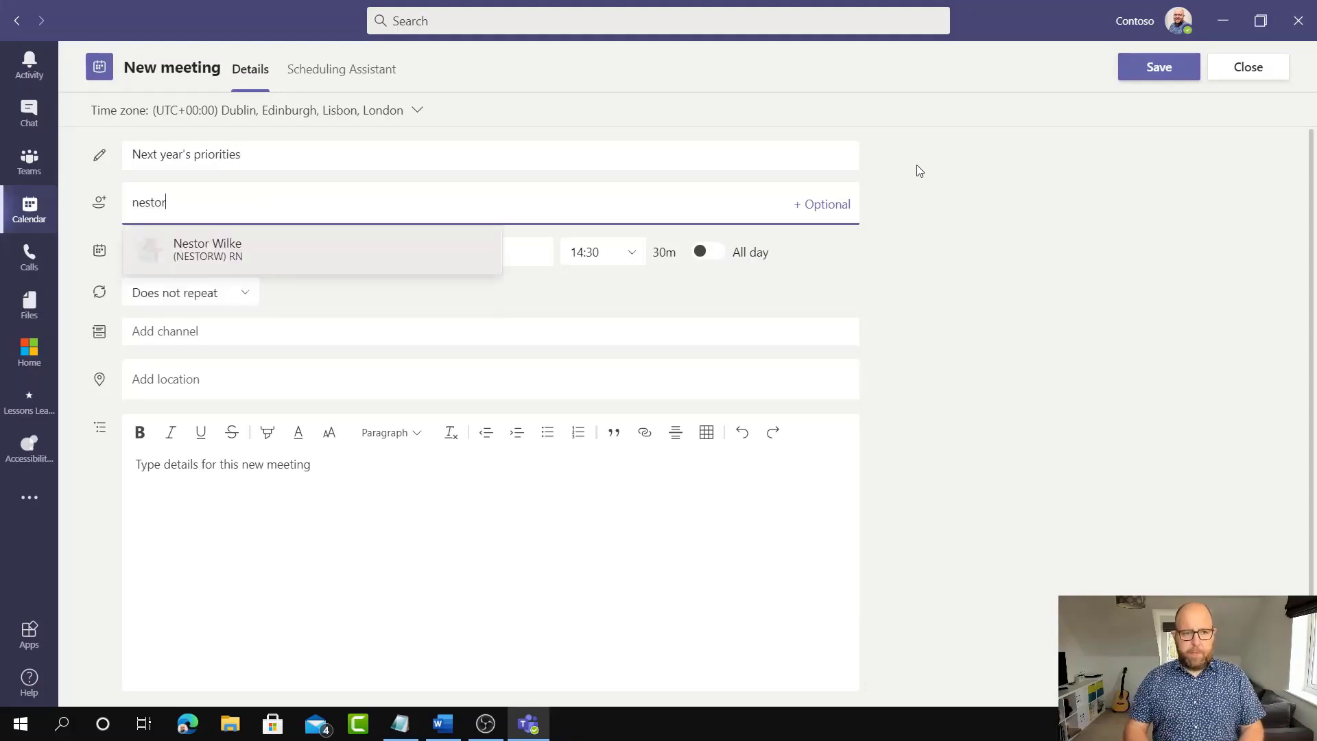
{"action": "left_click", "coordinate": [299, 272]}
{"action": "type", "text": "adele"}
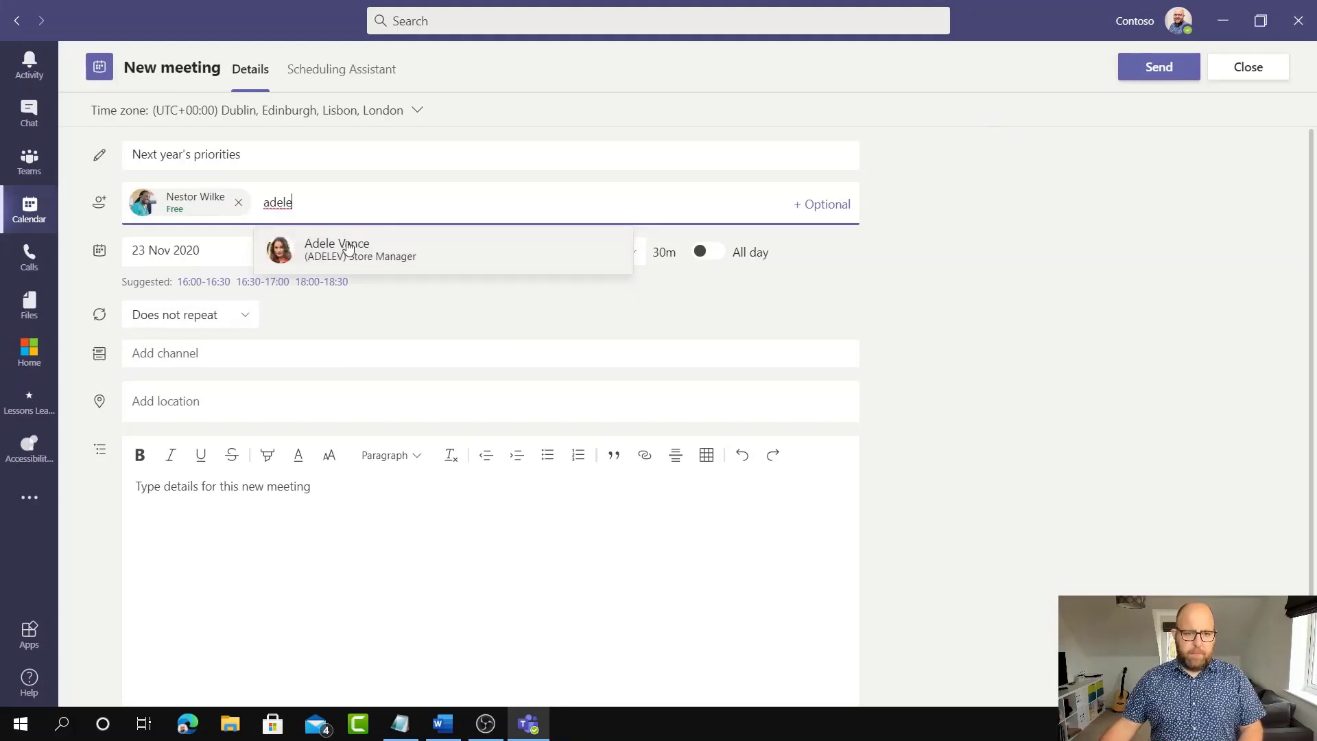
{"action": "left_click", "coordinate": [351, 251]}
{"action": "type", "text": "miriam"}
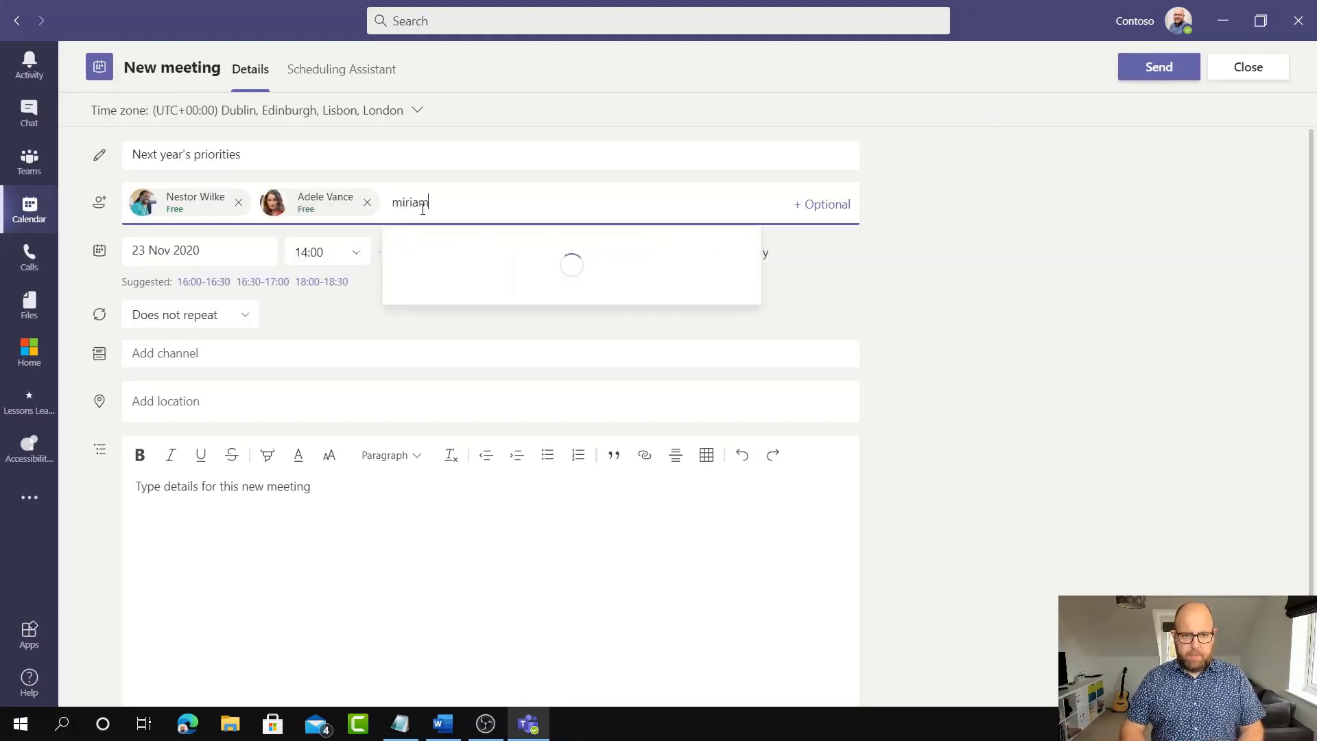
{"action": "left_click", "coordinate": [414, 242]}
{"action": "type", "text": "lee"}
{"action": "left_click", "coordinate": [670, 267]}
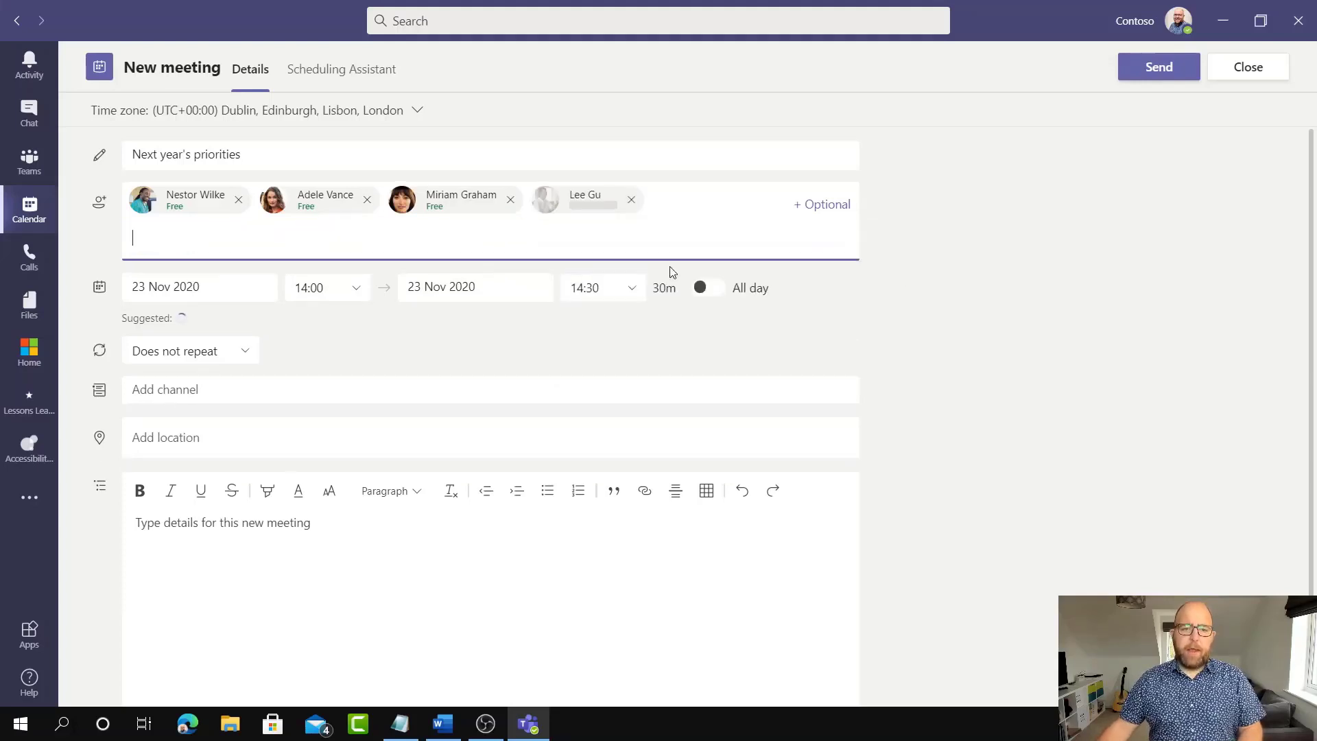
{"action": "left_click", "coordinate": [1158, 67]}
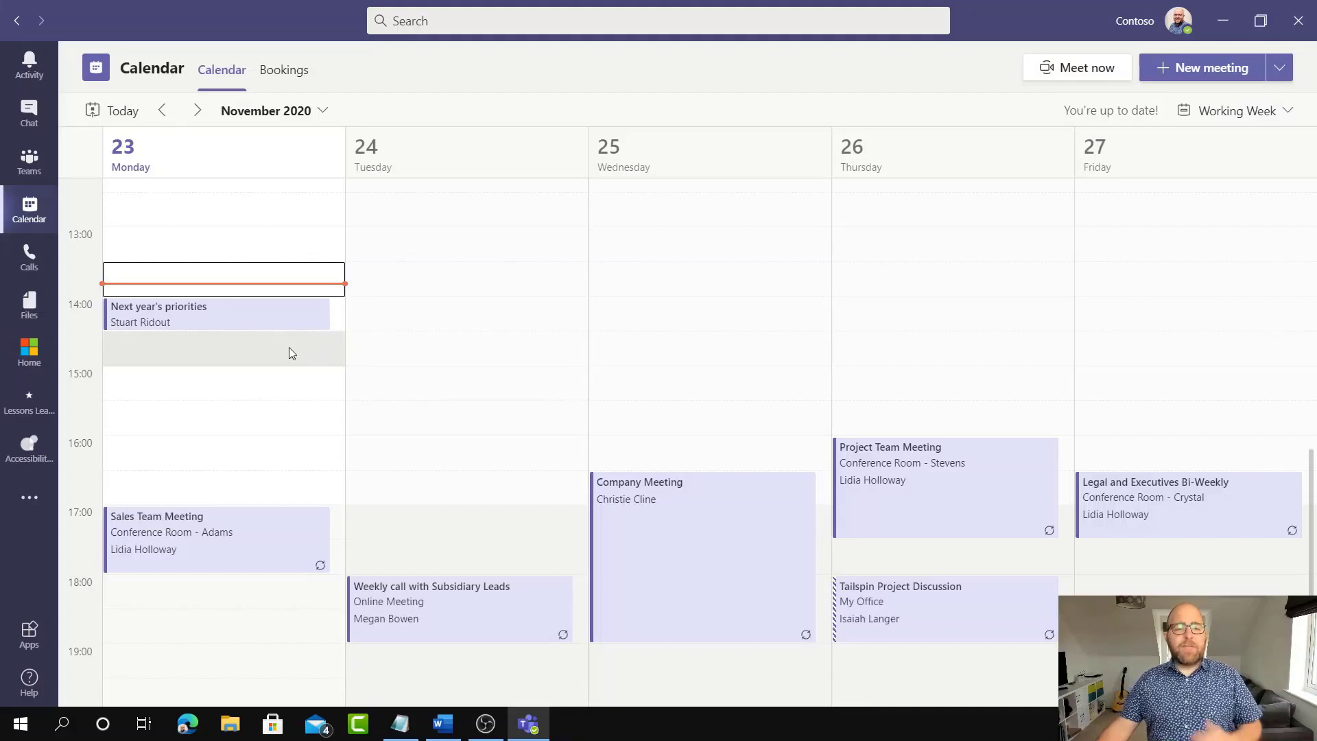
- Open the Next year's priorities meeting from the calendar and bring up the Add a tab dialog
{"action": "left_click", "coordinate": [265, 319]}
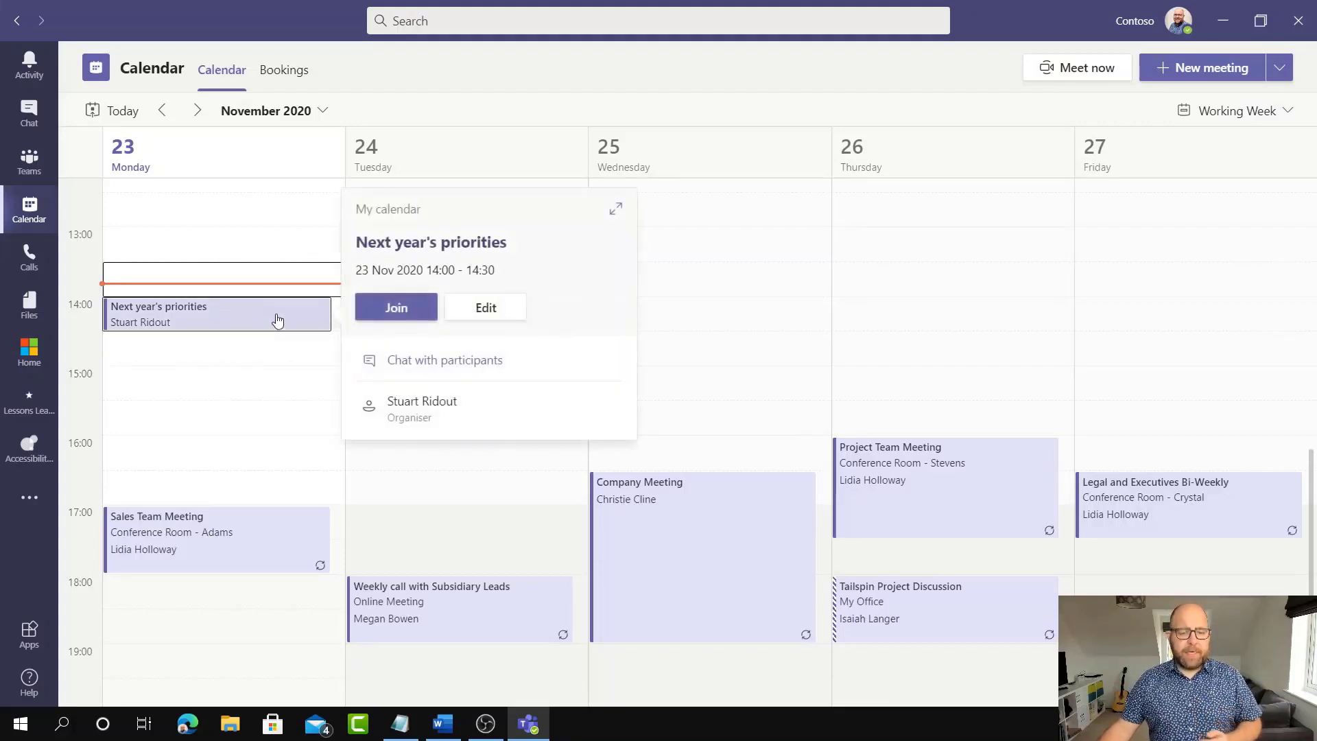
{"action": "left_click", "coordinate": [616, 209]}
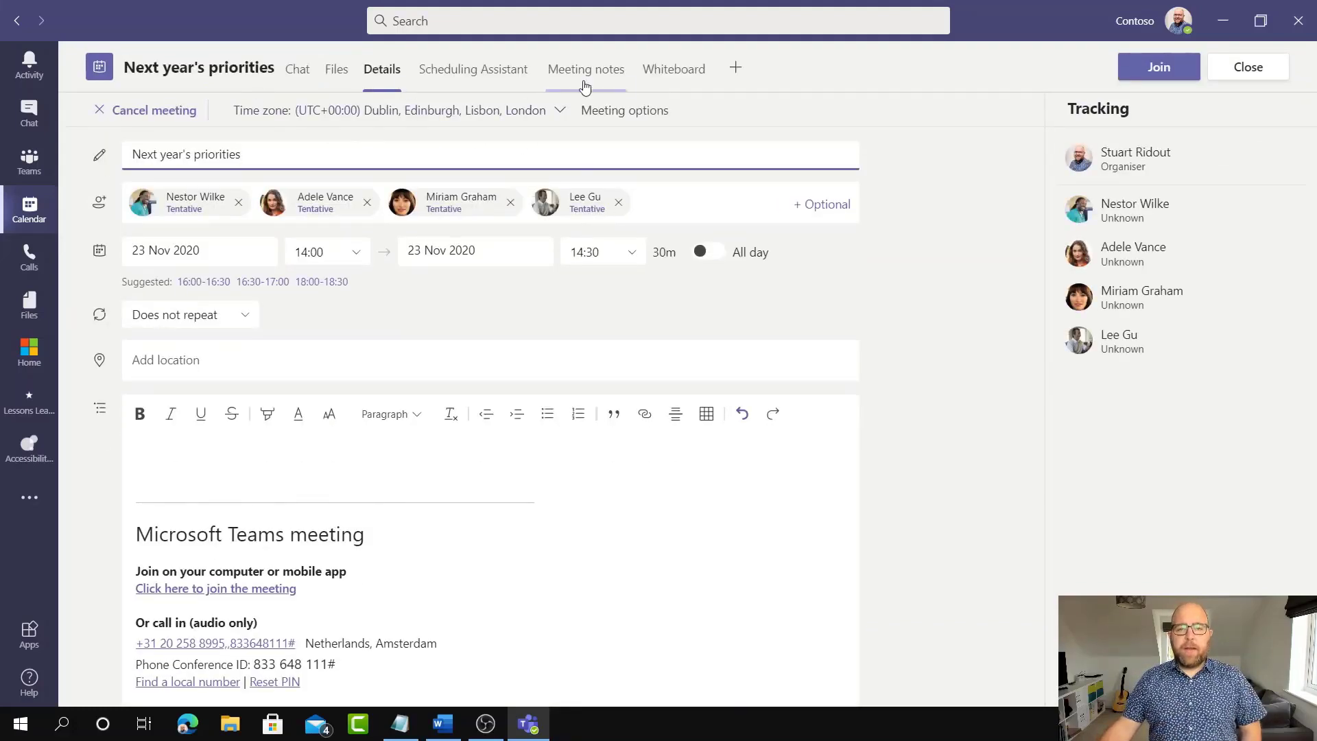
{"action": "left_click", "coordinate": [739, 68]}
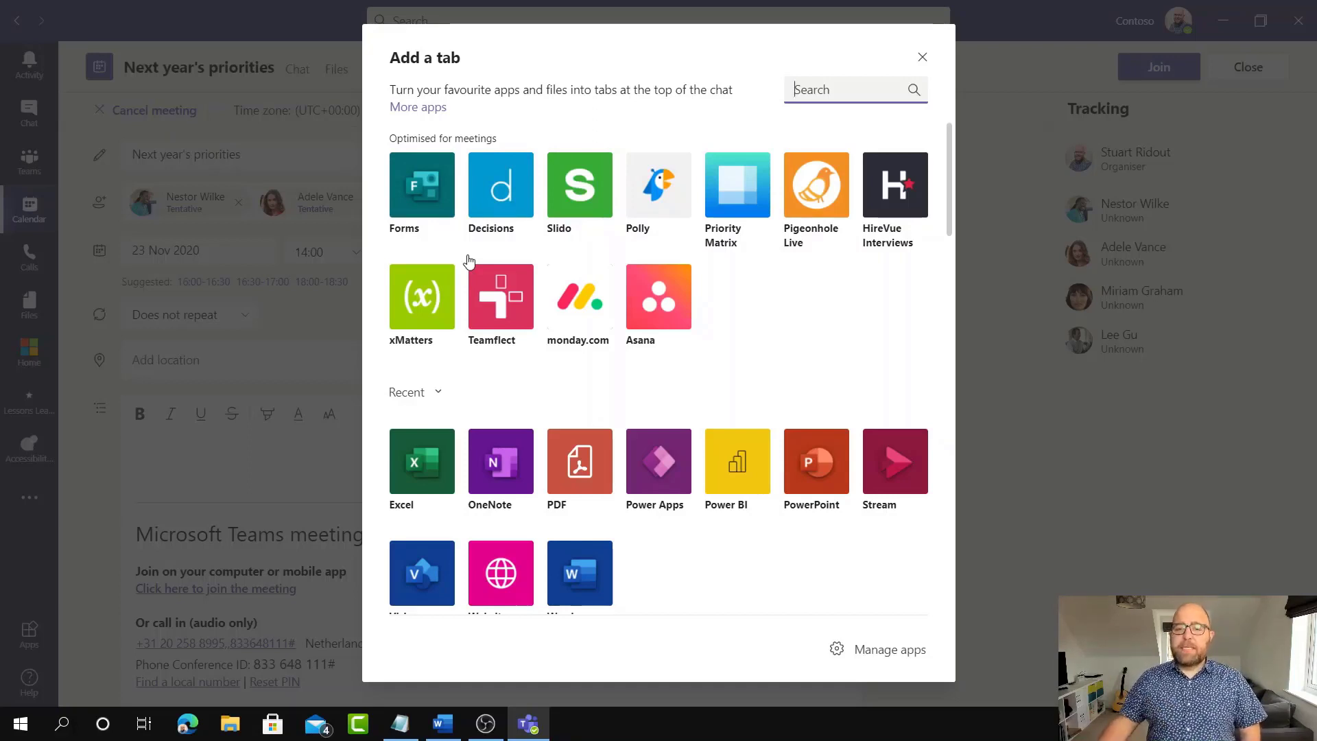
- Add the Forms app to the meeting and save its setup to create the Polls tab
{"action": "left_click", "coordinate": [431, 196]}
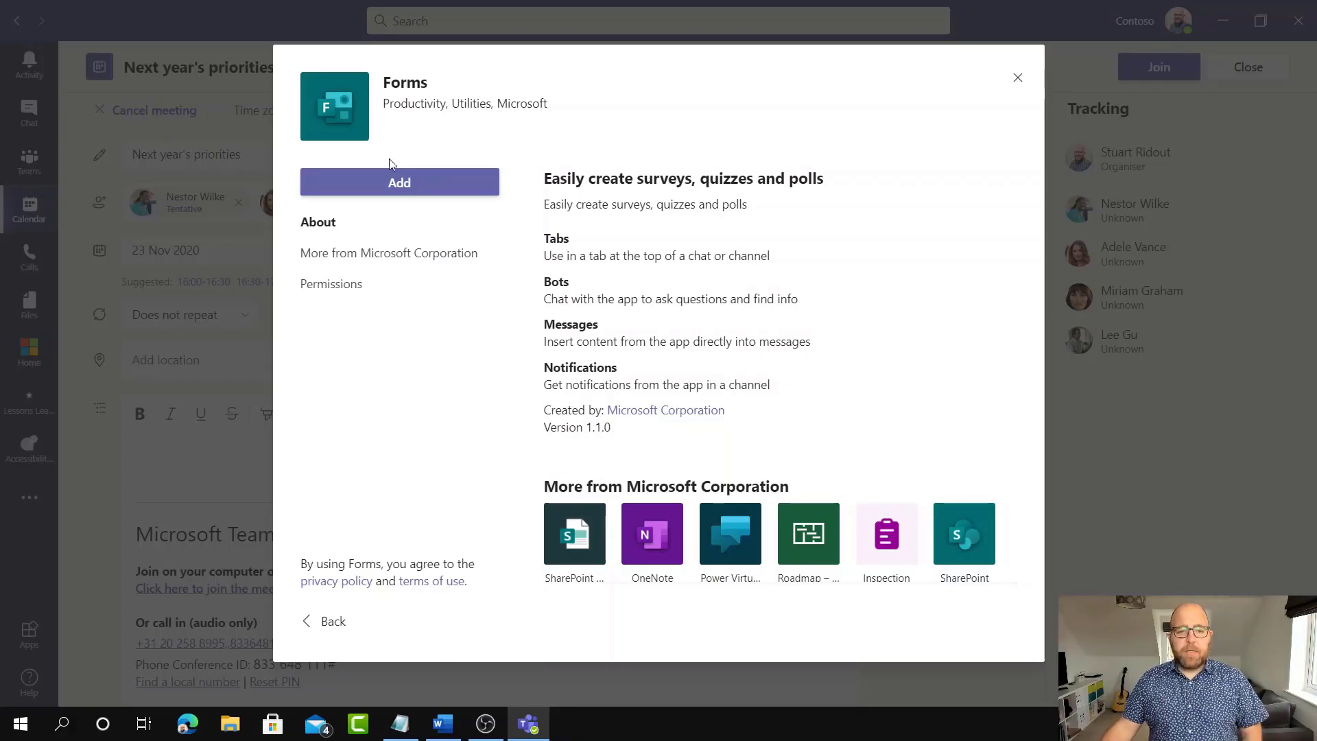
{"action": "left_click", "coordinate": [402, 183]}
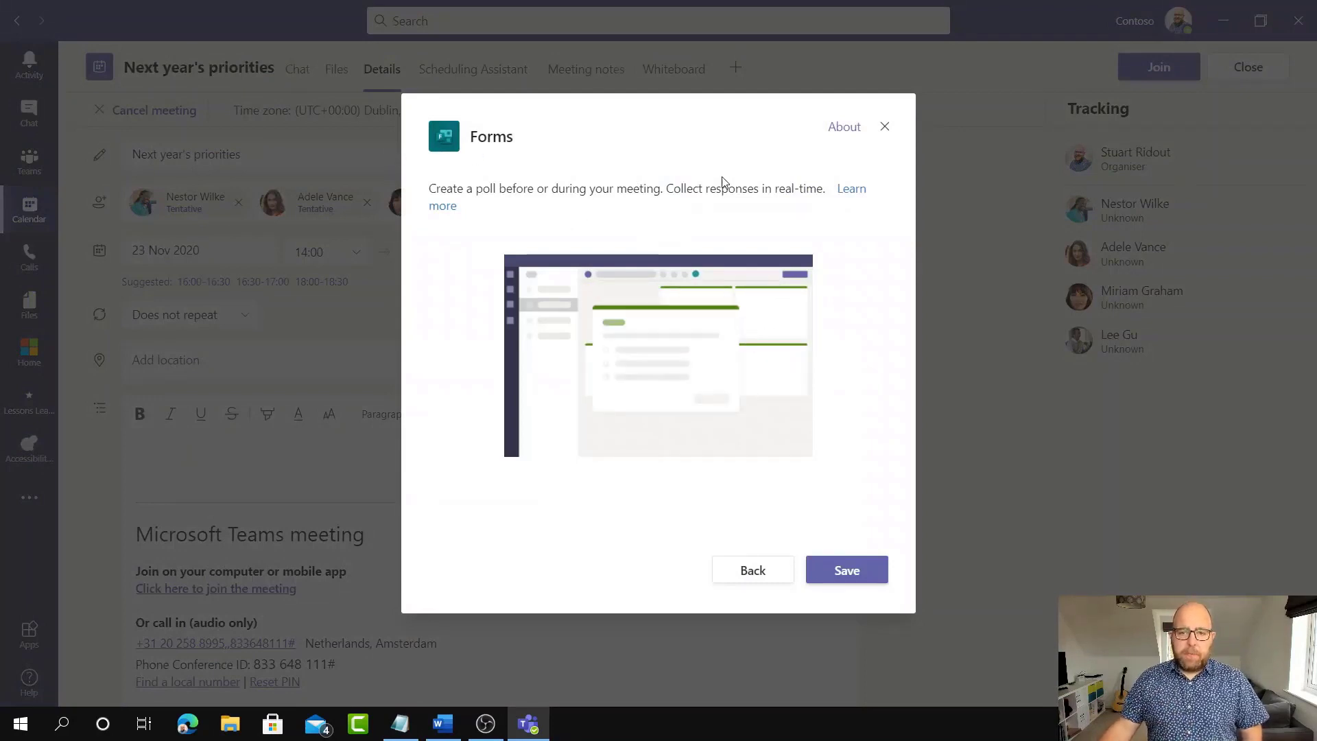
{"action": "left_click", "coordinate": [861, 568]}
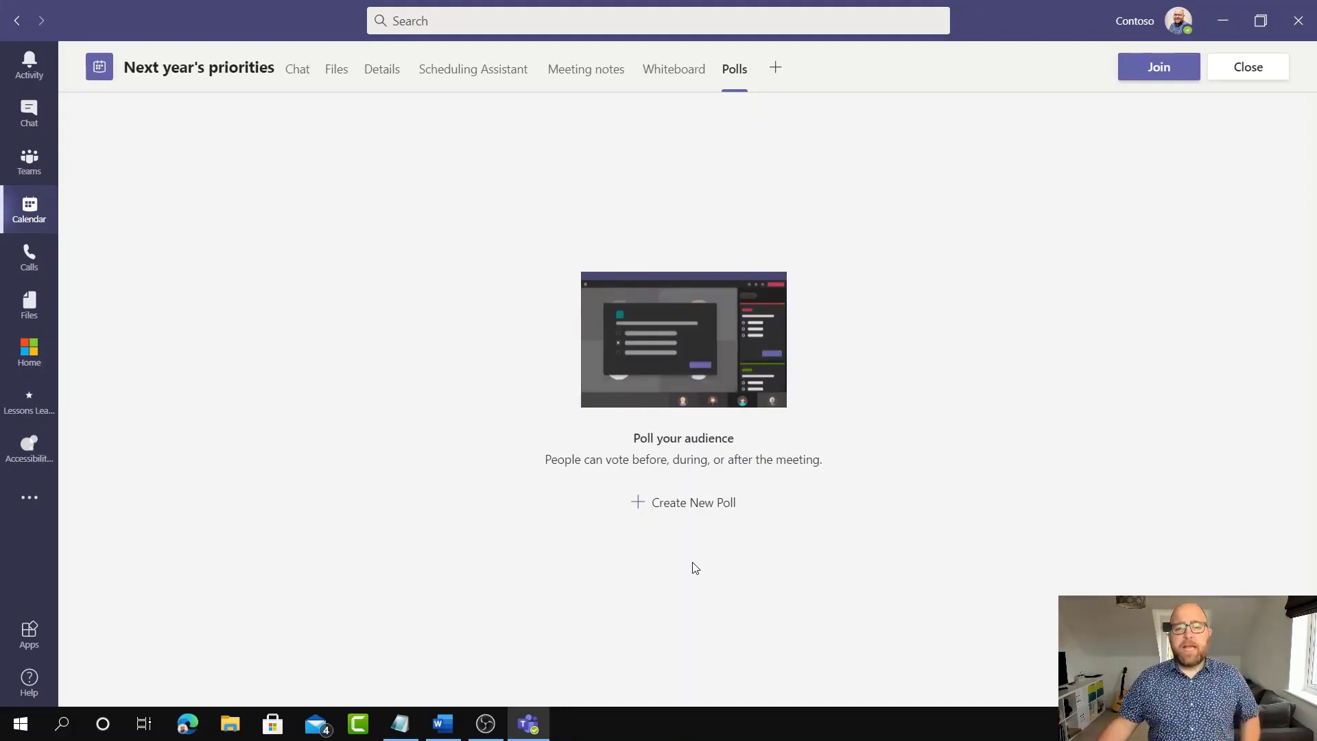
- Start a new poll with the question 'What should be our biggest priority next year?'
{"action": "left_click", "coordinate": [668, 503]}
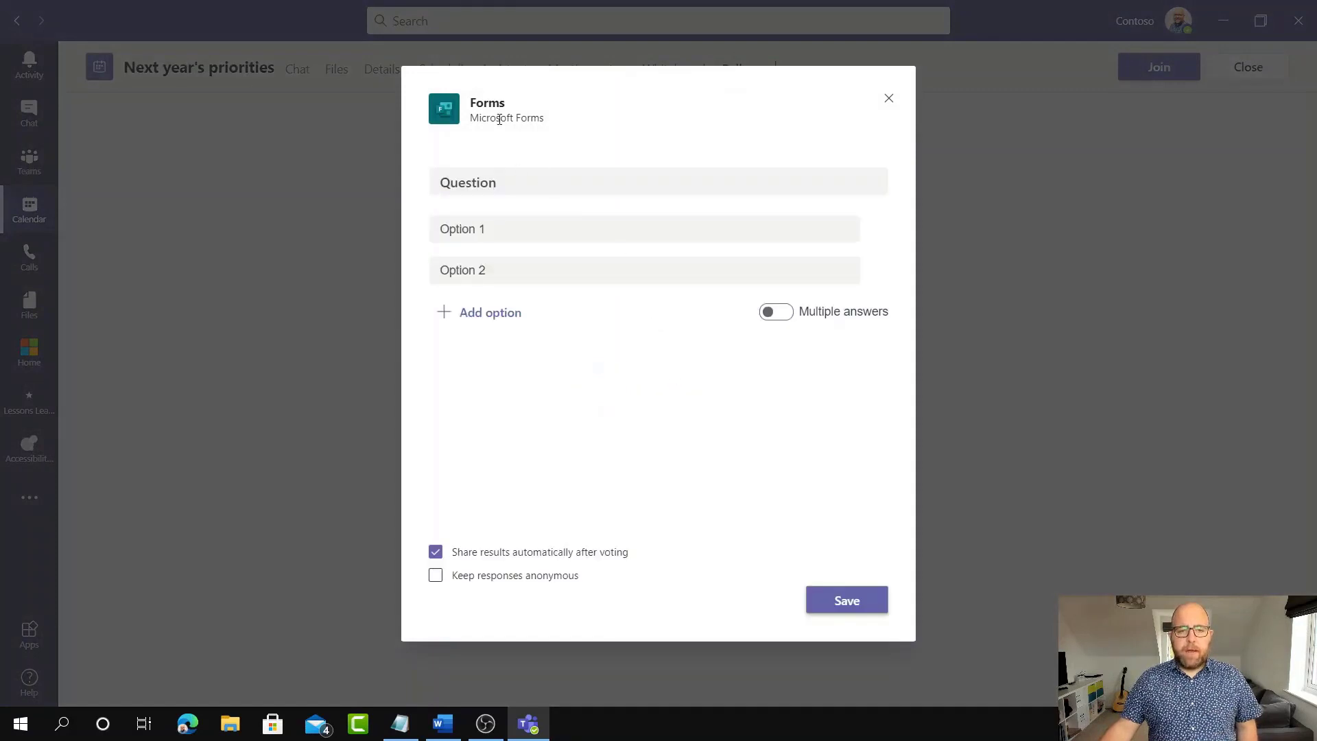
{"action": "double_click", "coordinate": [496, 179]}
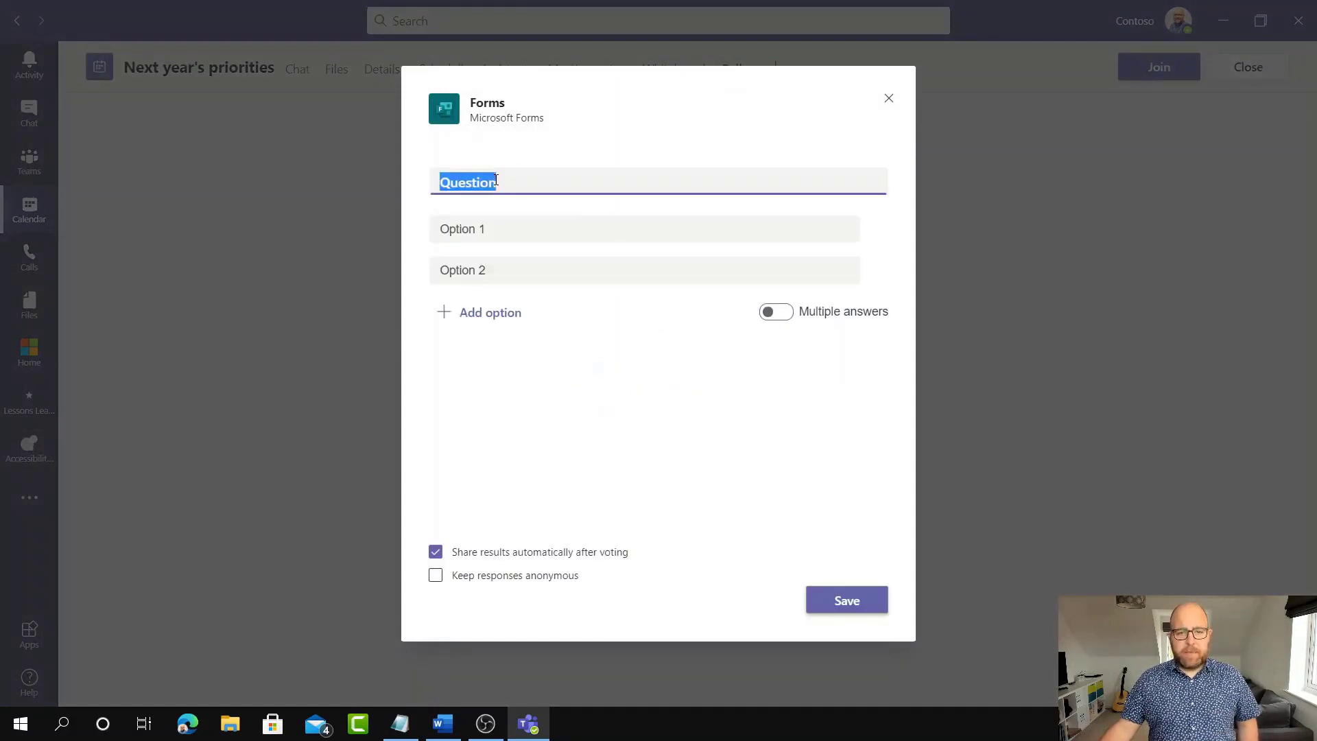
{"action": "key", "text": "BackSpace"}
{"action": "key", "text": "super+v"}
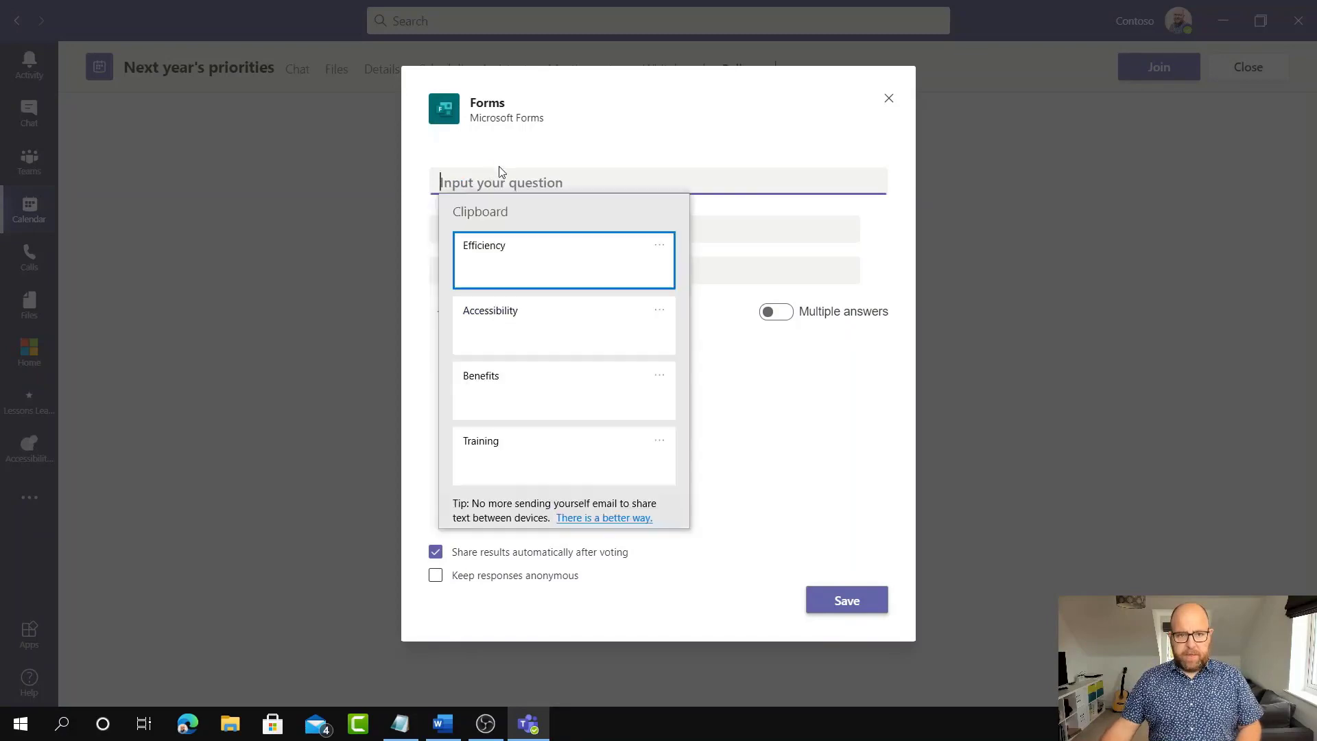
{"action": "scroll", "coordinate": [623, 409], "scroll_direction": "down", "scroll_amount": 2}
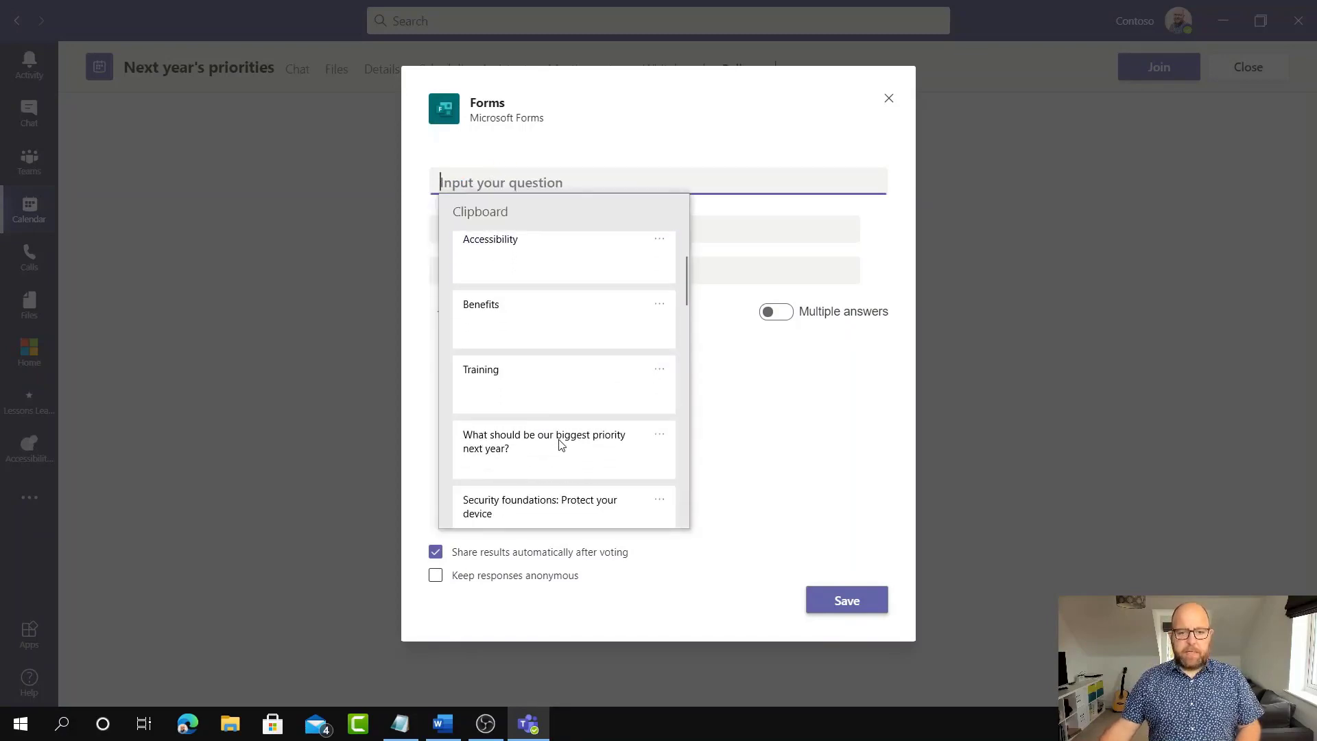
{"action": "left_click", "coordinate": [558, 443]}
- Set the first two answer options to Training and Benefits
{"action": "left_click", "coordinate": [506, 235]}
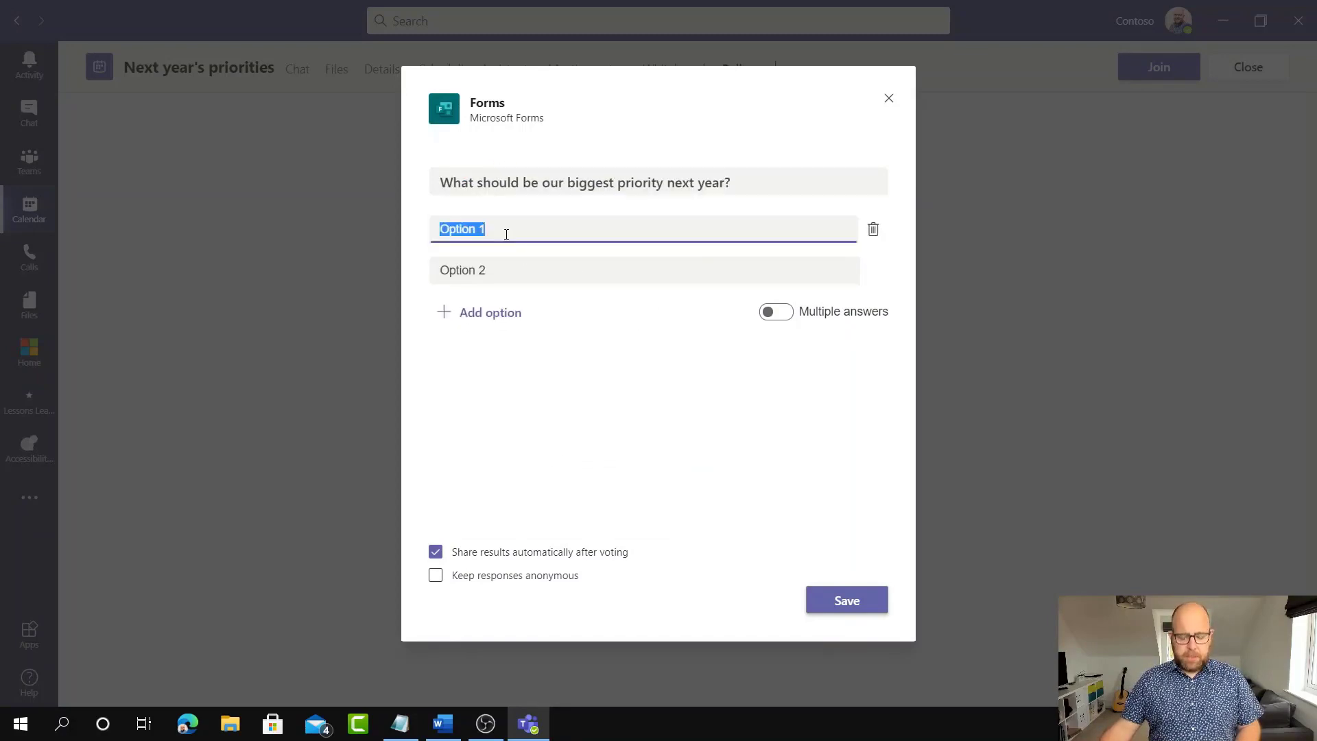
{"action": "key", "text": "super+v"}
{"action": "left_click", "coordinate": [512, 494]}
{"action": "left_click", "coordinate": [480, 280]}
{"action": "key", "text": "super+v"}
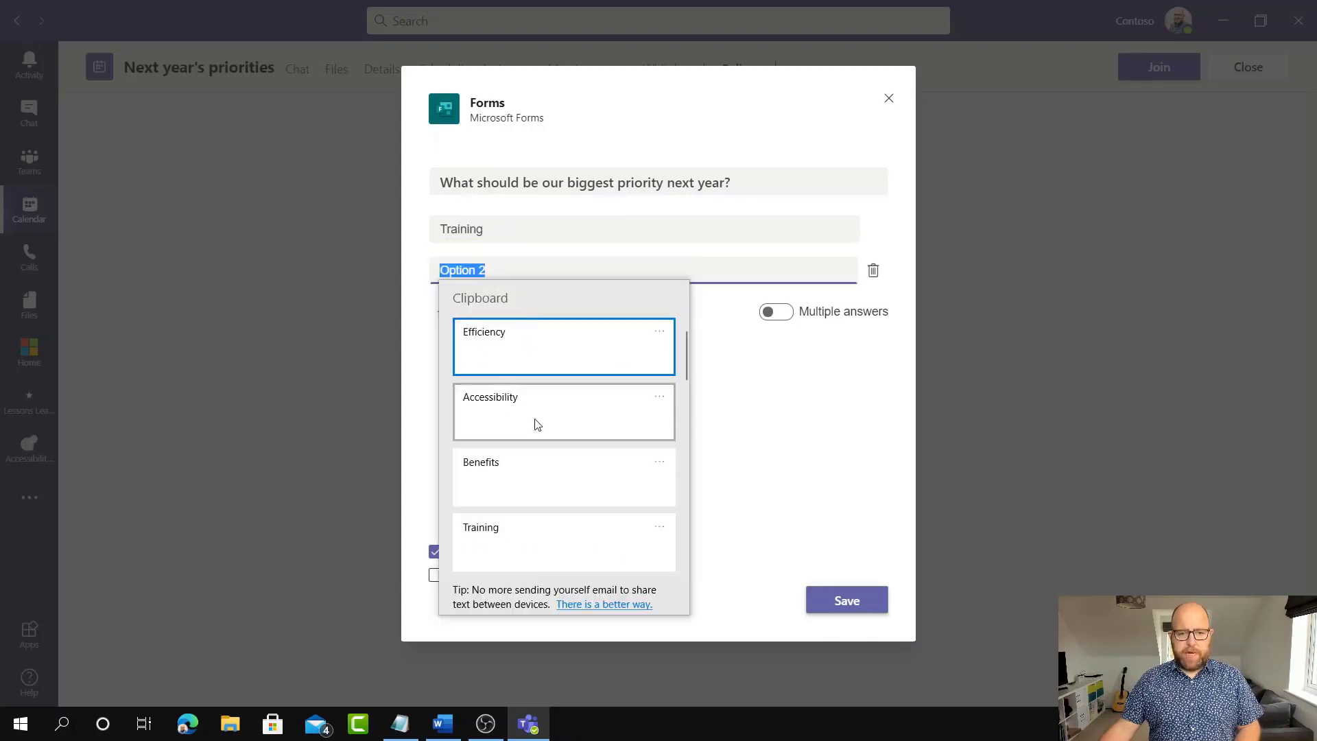
{"action": "left_click", "coordinate": [509, 471]}
- Add Accessibility and Efficiency as options three and four, then save the poll as a draft
{"action": "left_click", "coordinate": [443, 312]}
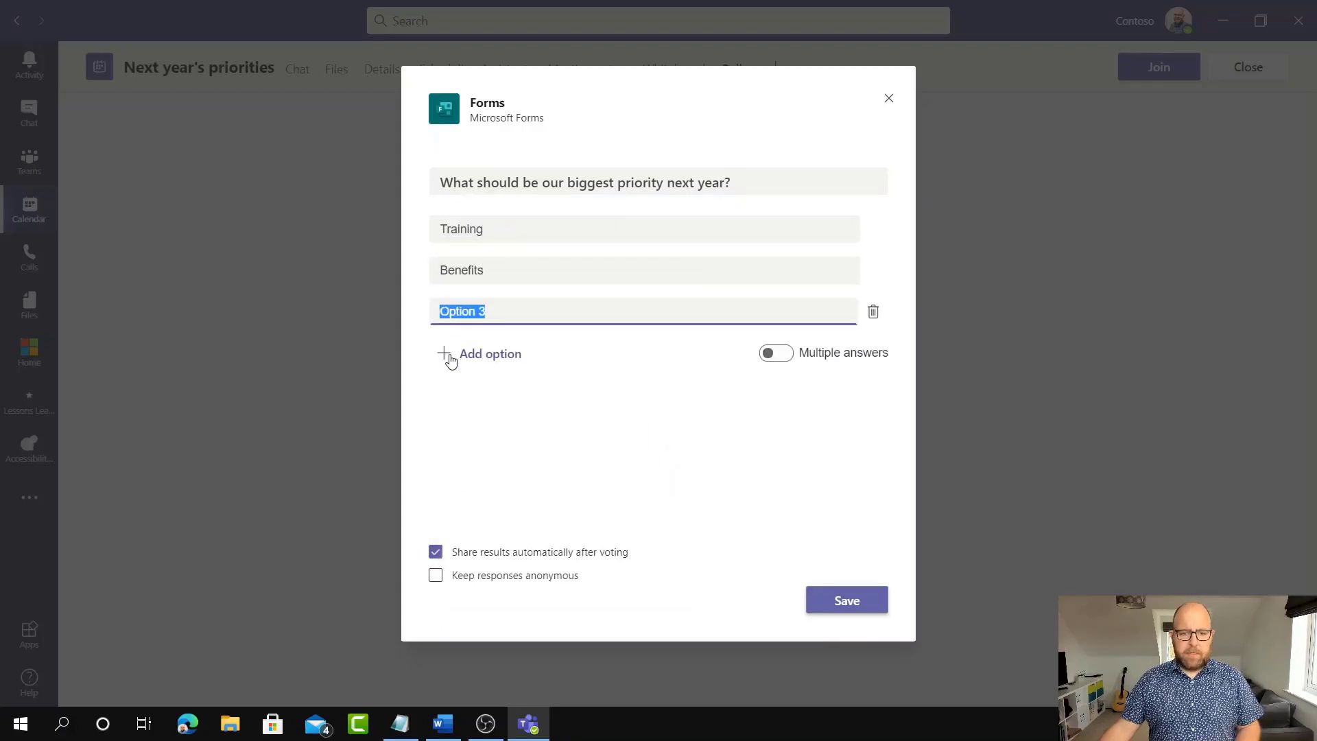
{"action": "left_click", "coordinate": [450, 357]}
{"action": "left_click", "coordinate": [467, 316]}
{"action": "key", "text": "super+v"}
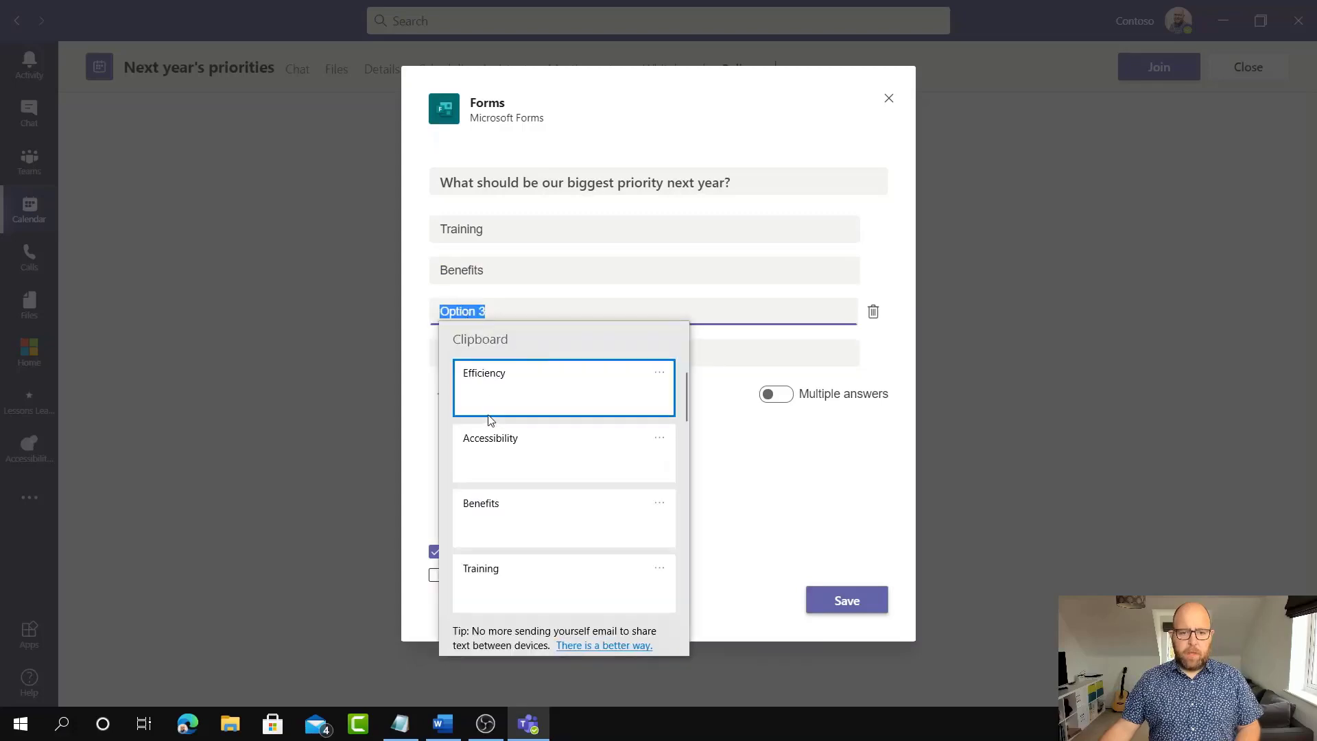
{"action": "left_click", "coordinate": [491, 450]}
{"action": "left_click", "coordinate": [474, 358]}
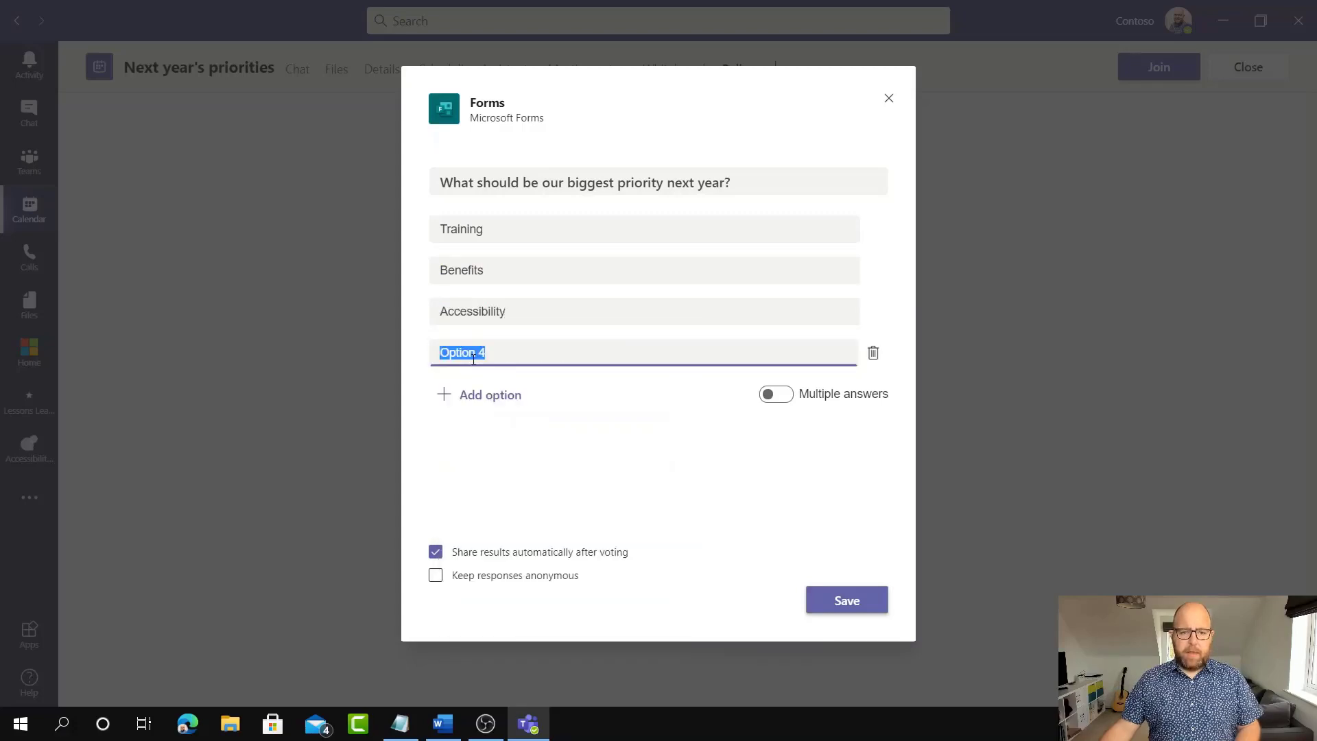
{"action": "key", "text": "super+v"}
{"action": "left_click", "coordinate": [507, 420]}
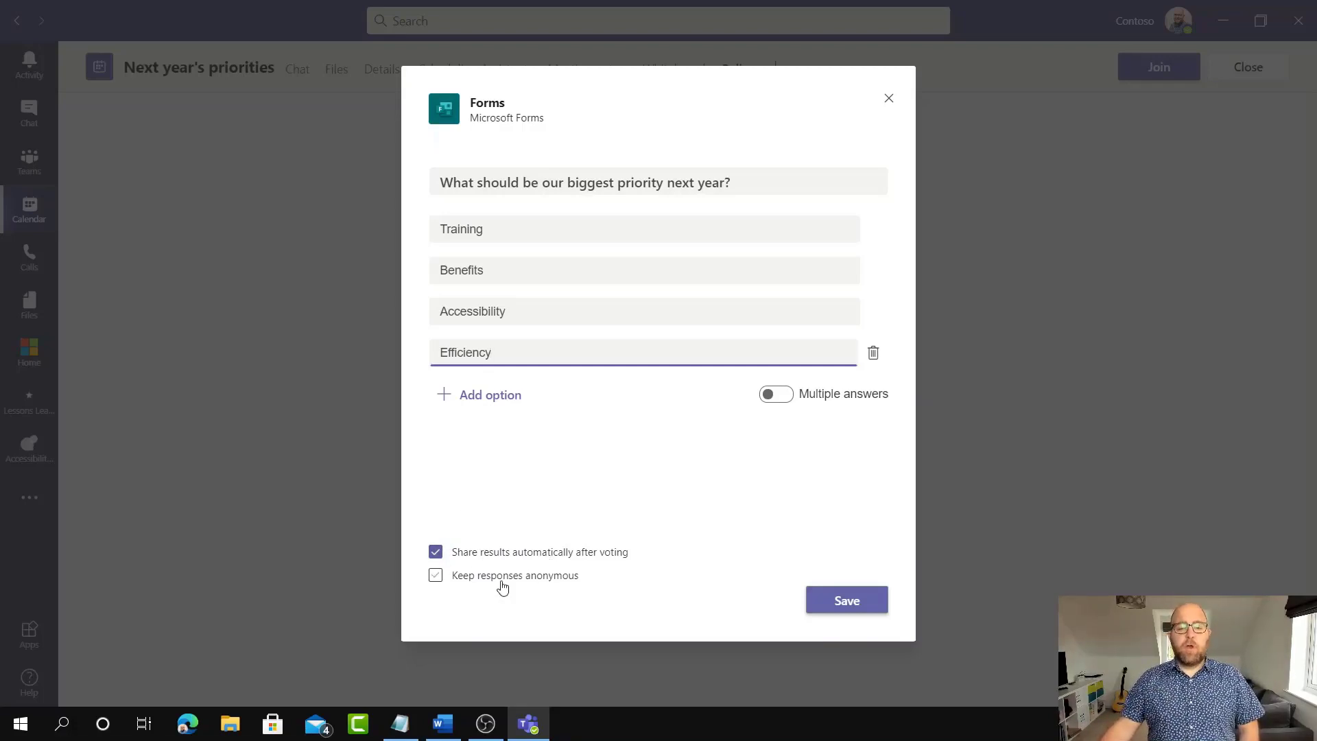
{"action": "left_click", "coordinate": [826, 600]}
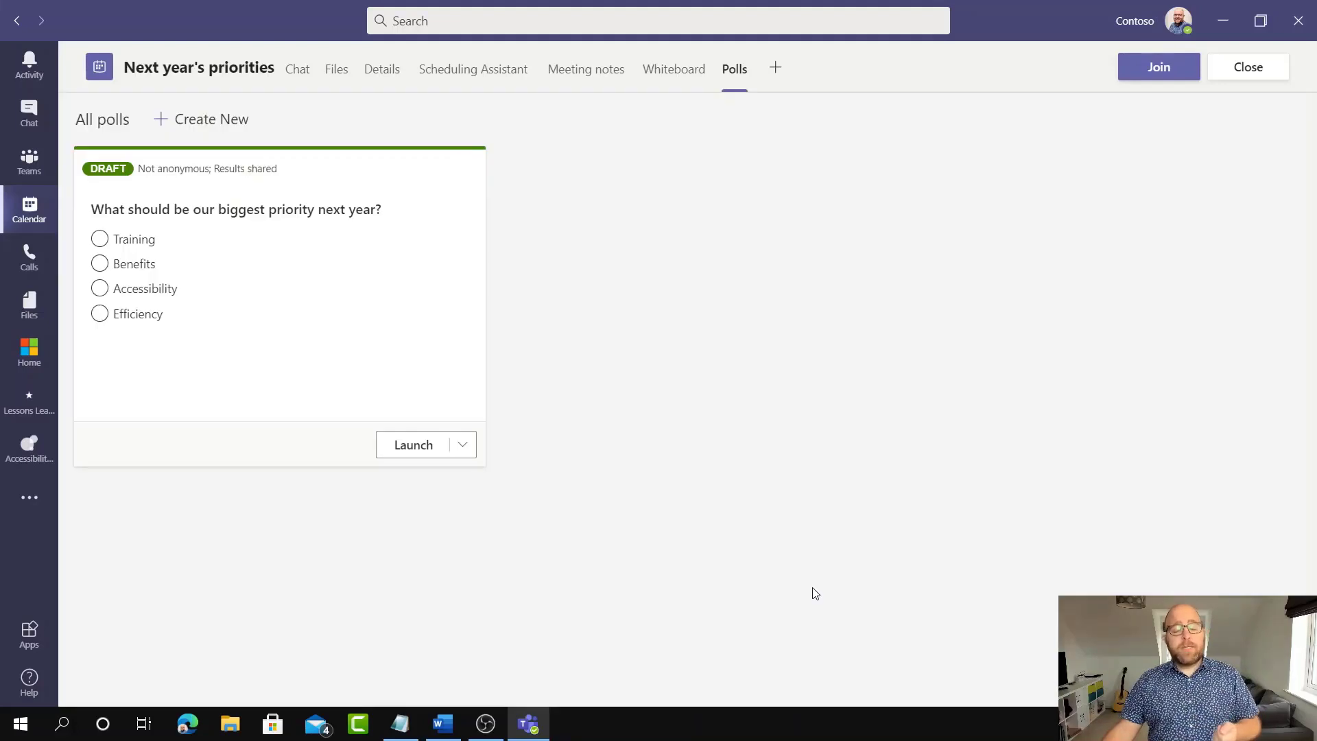
- Start a second poll asking 'How did you rate HR support this year'
{"action": "left_click", "coordinate": [196, 120]}
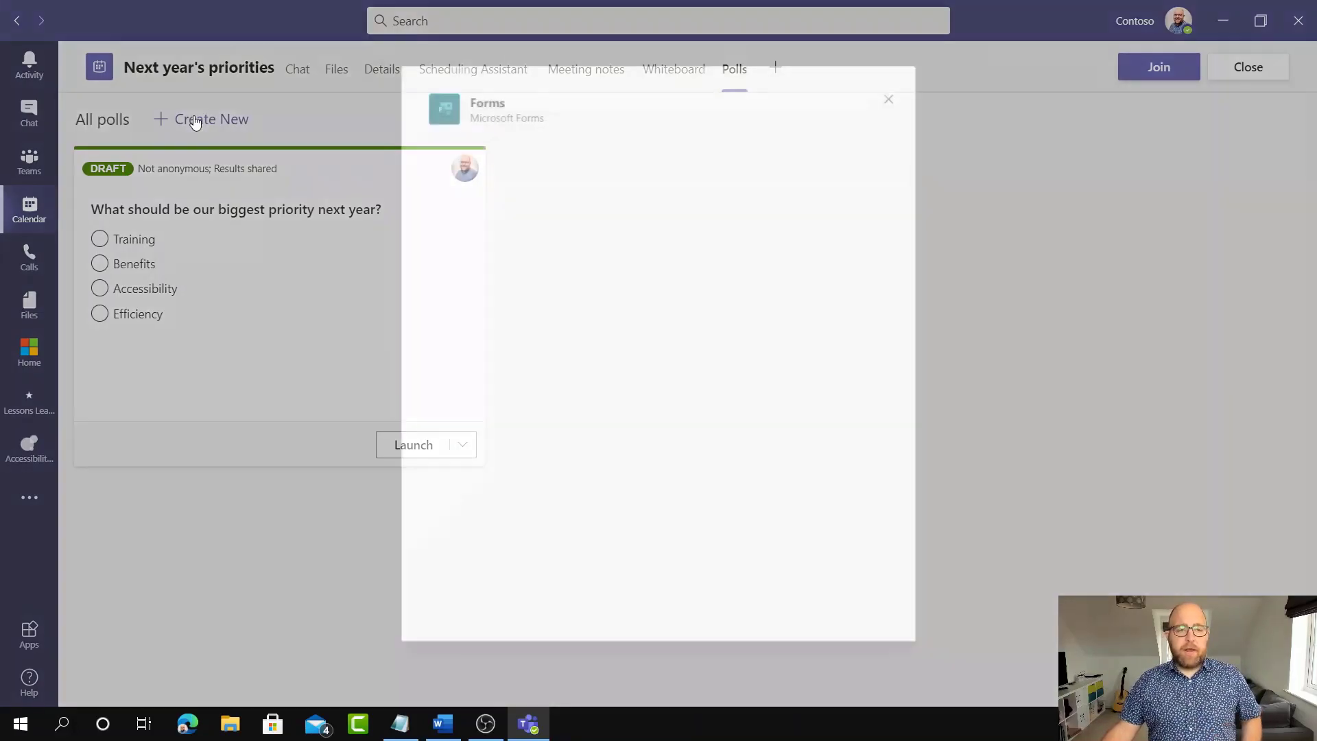
{"action": "left_click", "coordinate": [535, 181]}
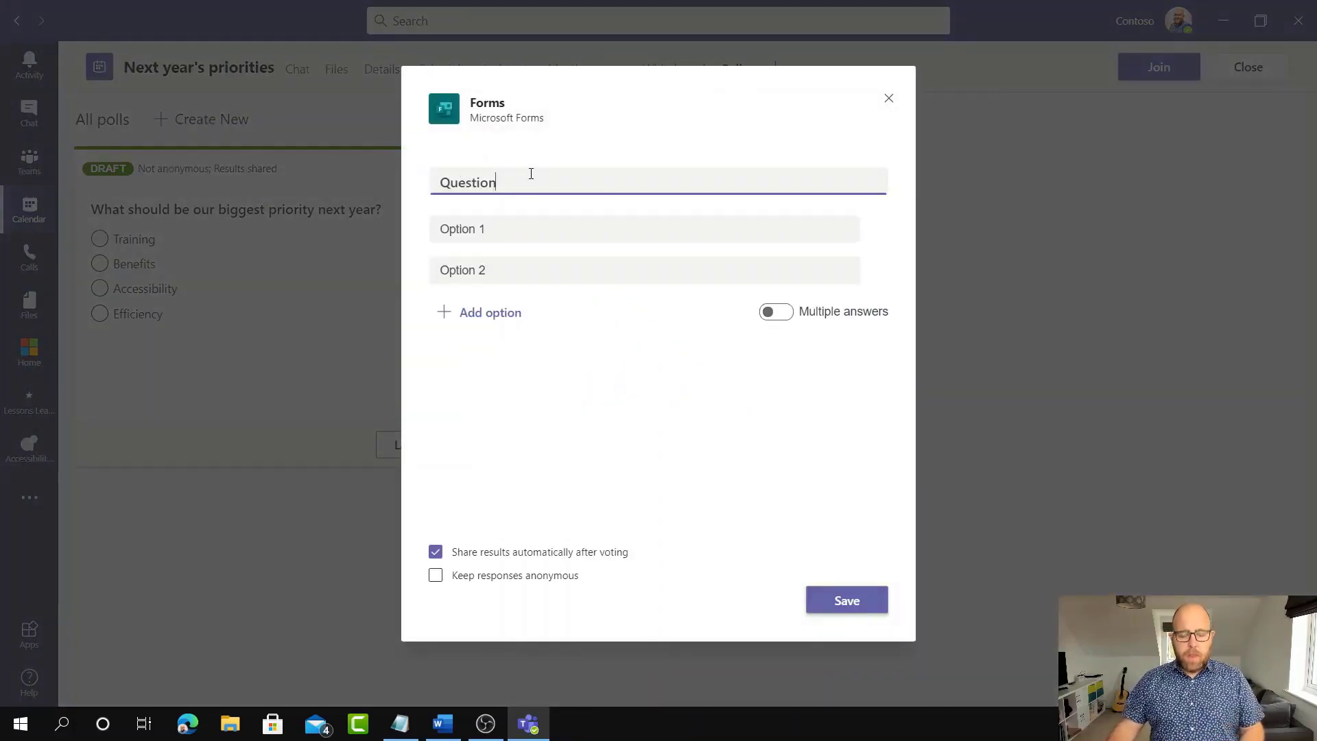
{"action": "double_click", "coordinate": [531, 173]}
{"action": "type", "text": "How did you rate"}
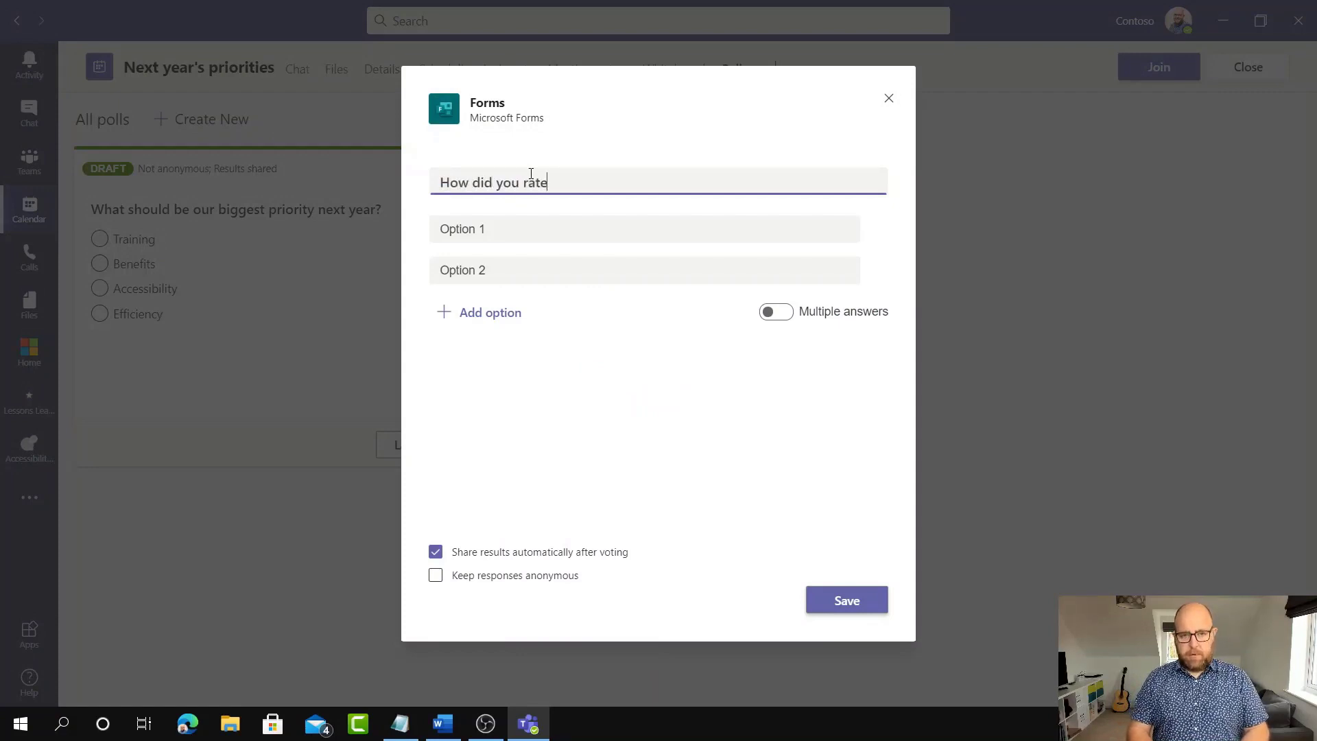
{"action": "type", "text": " HR support this year"}
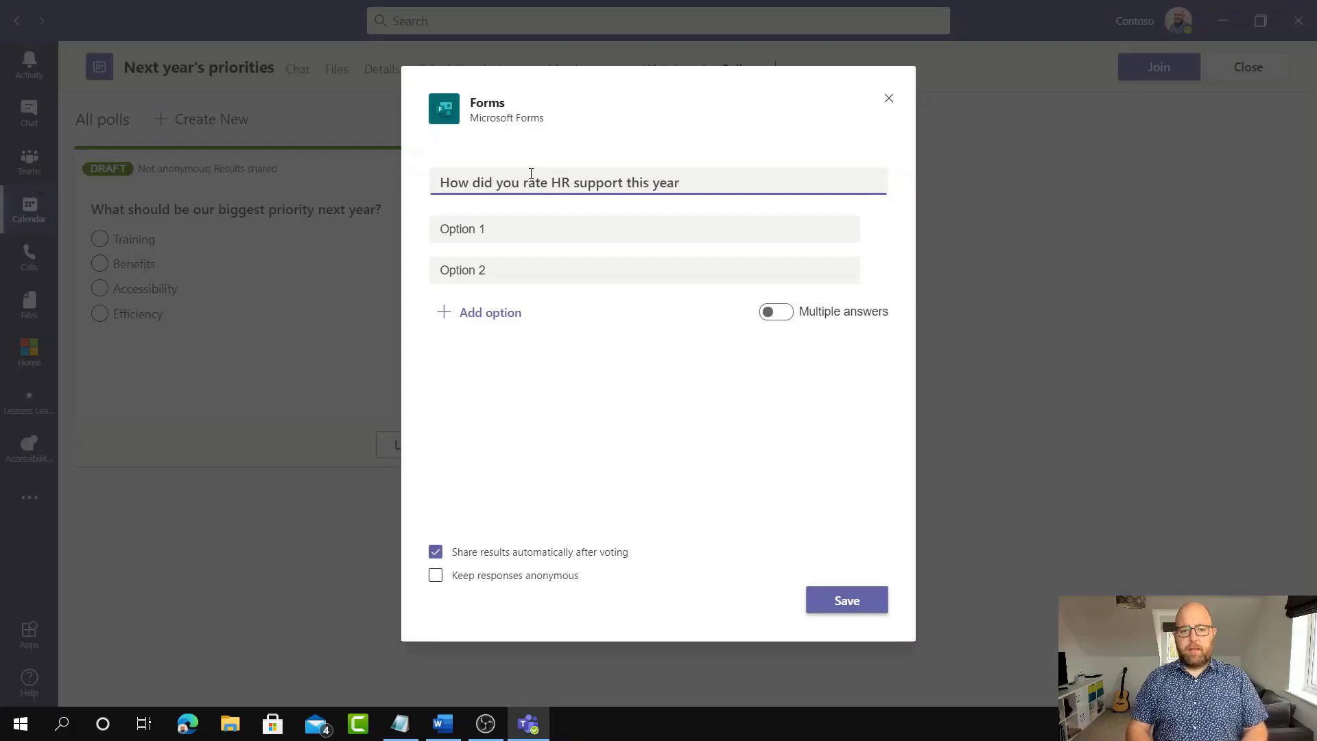
- Give it the options Good and fast, Good but slow and Poor, then save the draft
{"action": "key", "text": "Tab"}
{"action": "type", "text": "Go"}
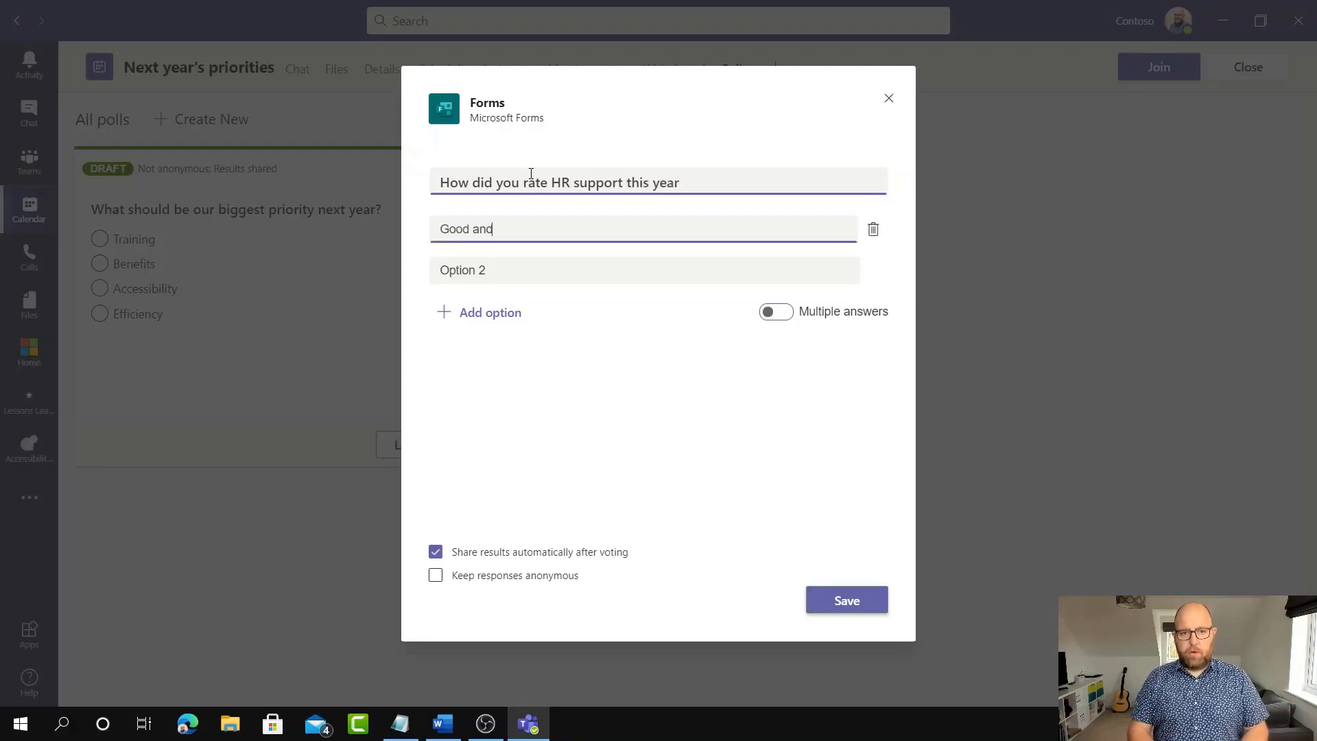
{"action": "type", "text": "od and fast"}
{"action": "key", "text": "Tab"}
{"action": "type", "text": "G"}
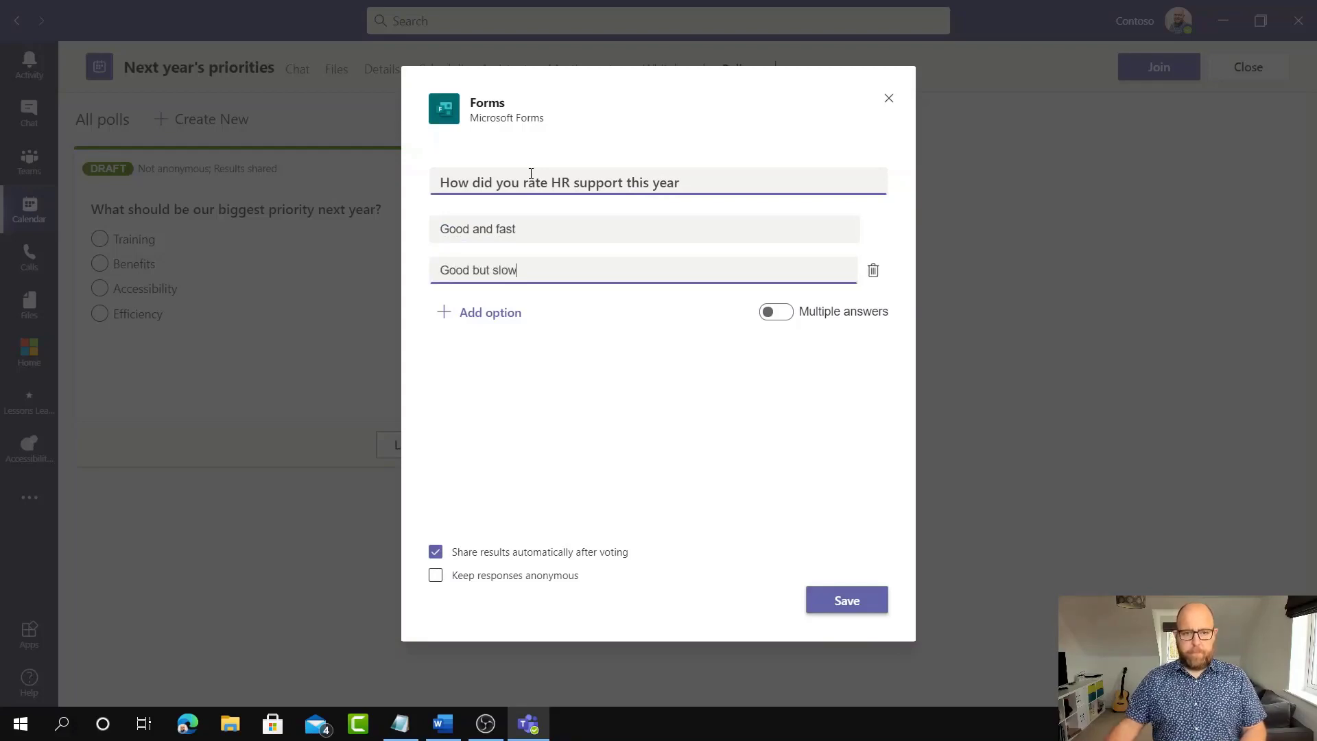
{"action": "left_click", "coordinate": [479, 321]}
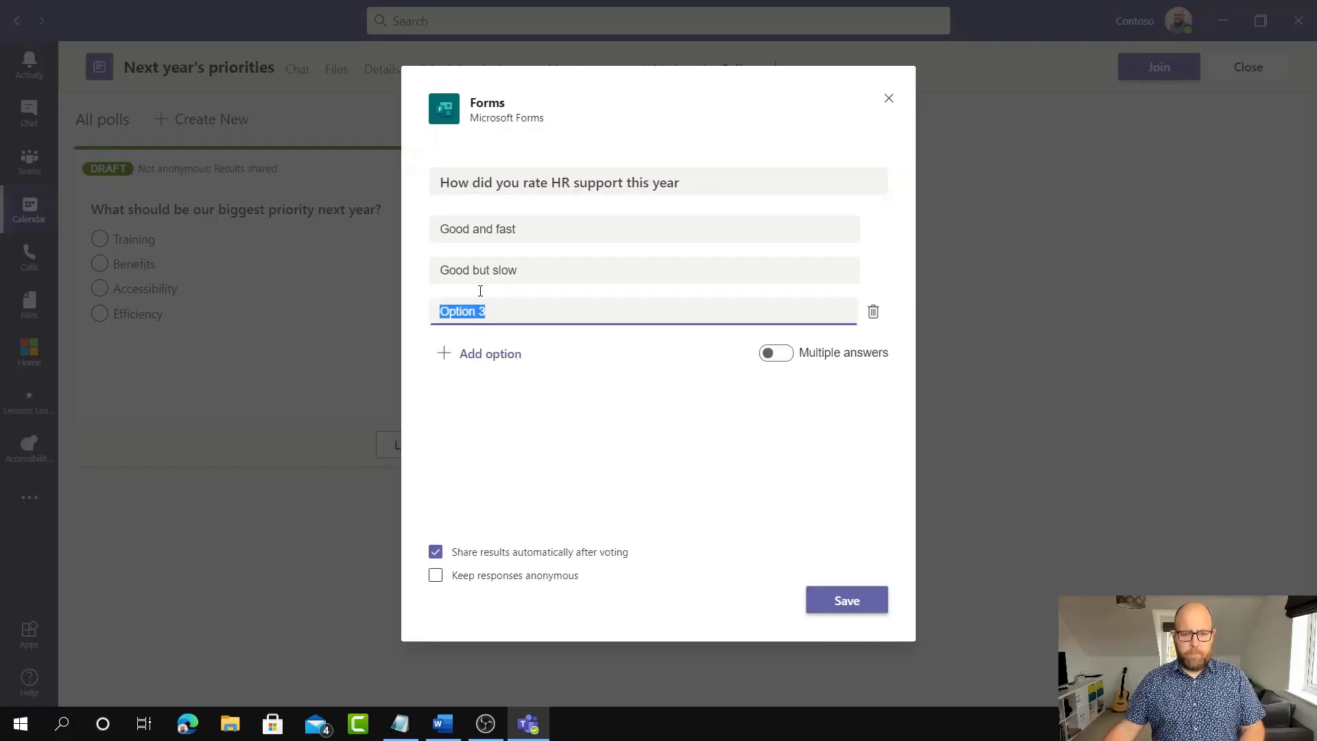
{"action": "type", "text": "Poor"}
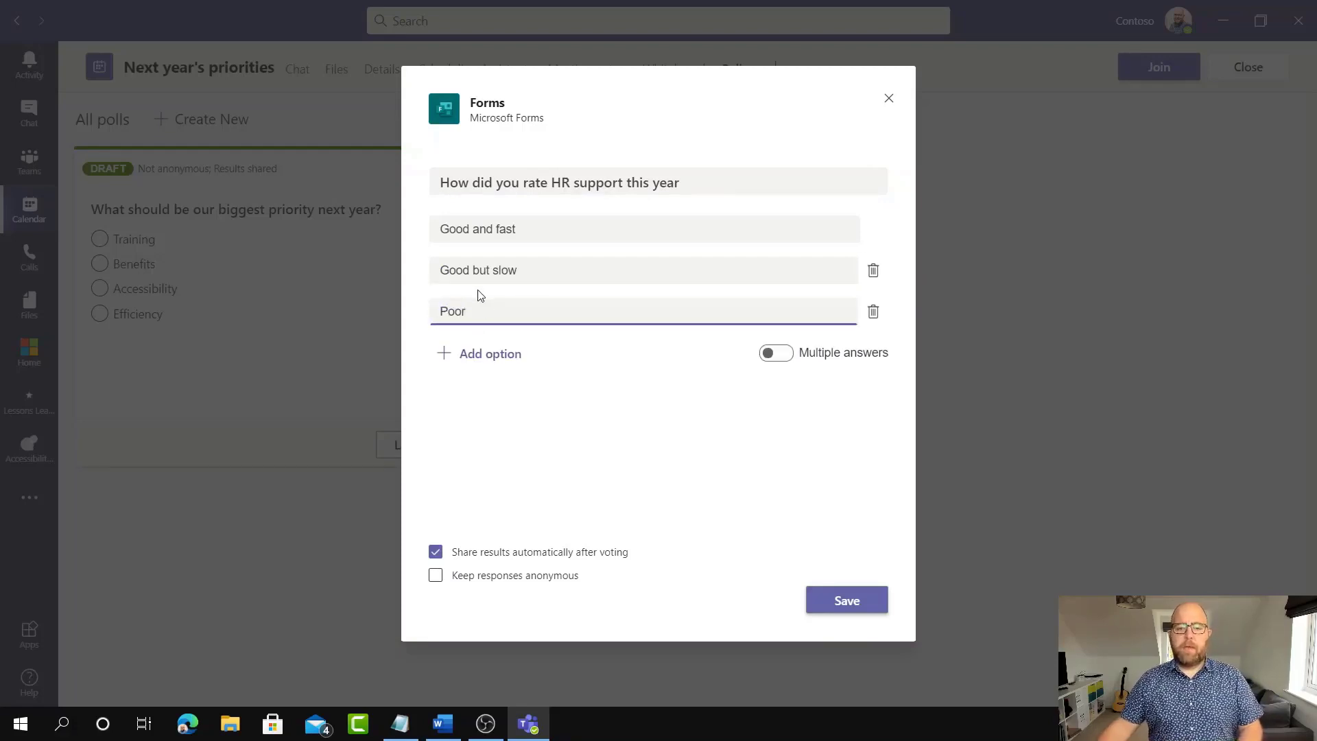
{"action": "left_click", "coordinate": [845, 599]}
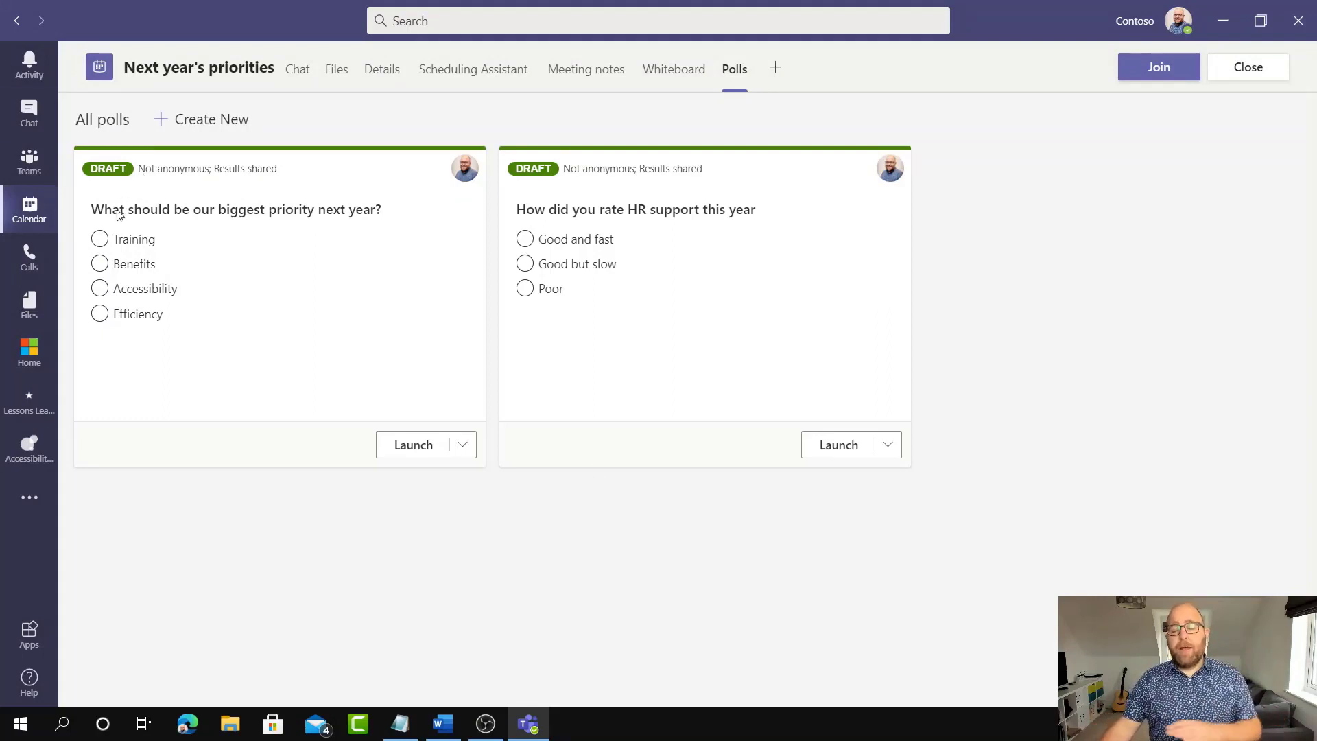
- Join the Next year's priorities meeting with the microphone turned off
{"action": "left_click", "coordinate": [1143, 66]}
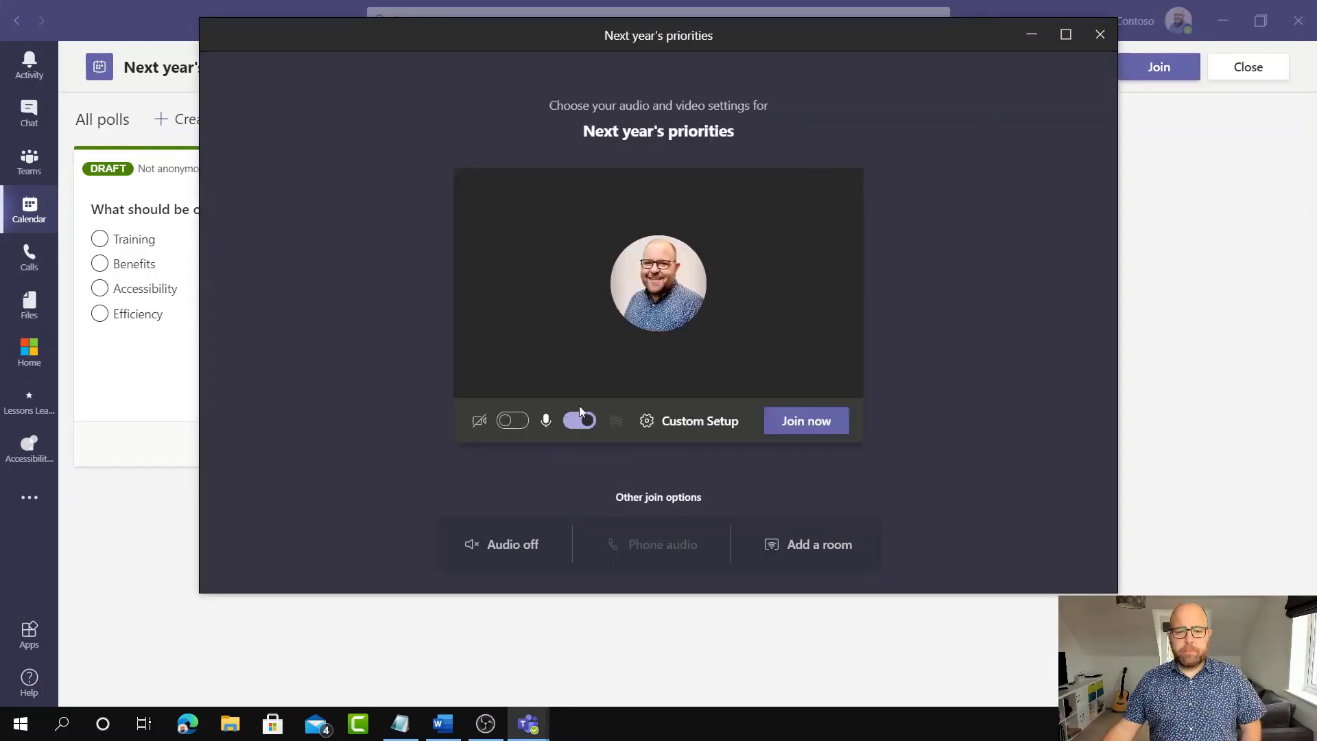
{"action": "left_click", "coordinate": [584, 420]}
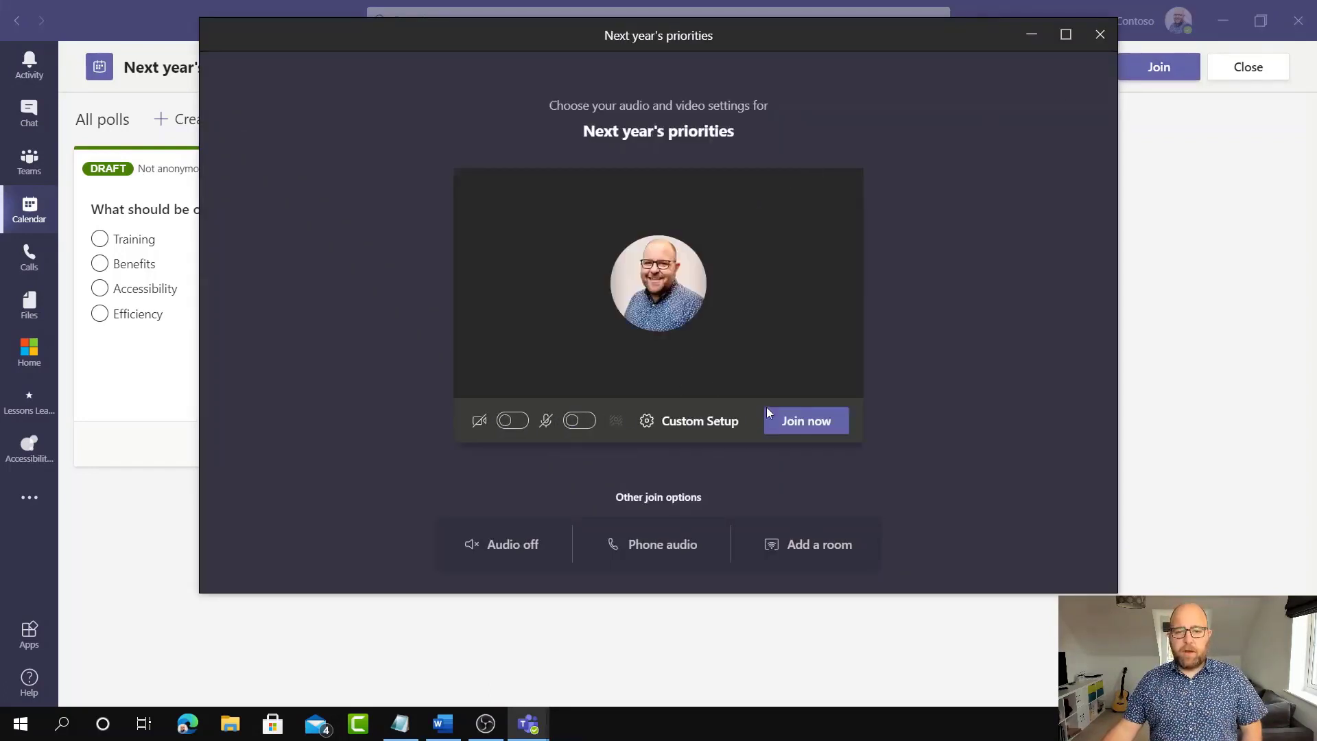
{"action": "left_click", "coordinate": [800, 420]}
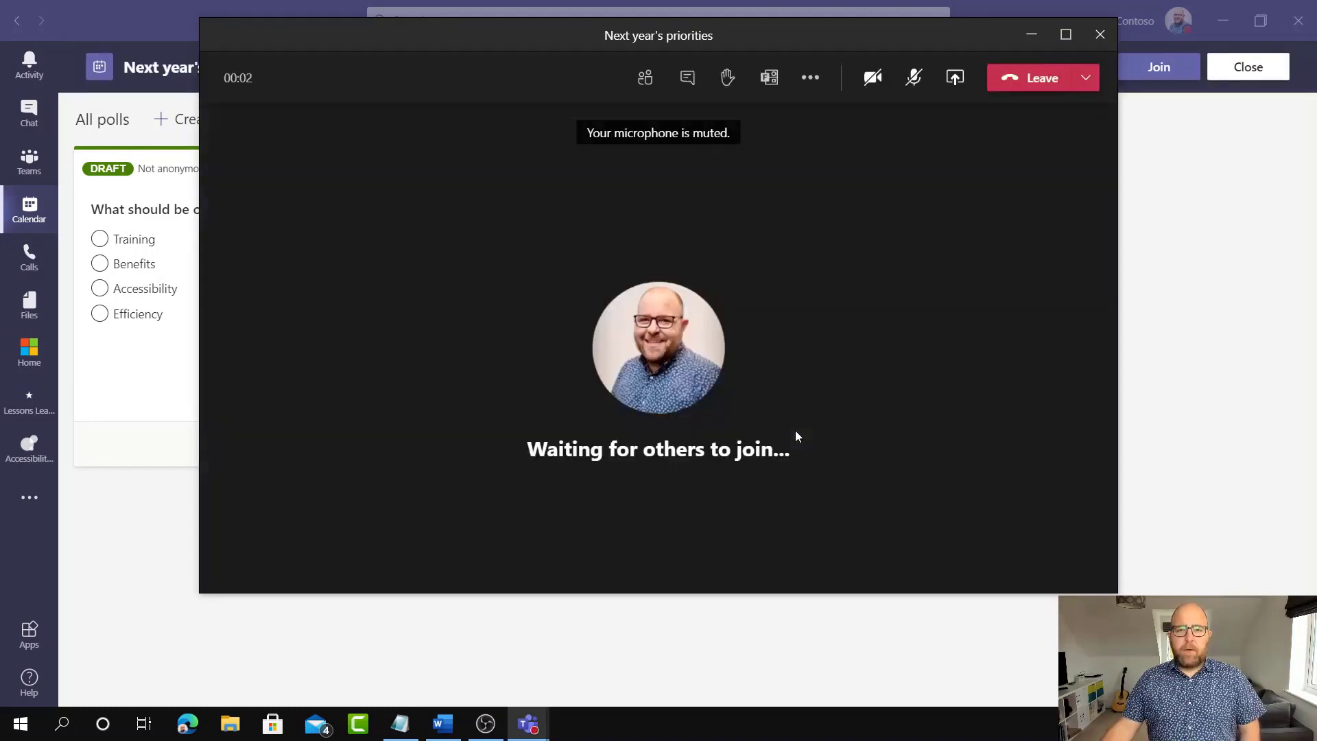
- Show the meeting's polls beside the call and maximize the meeting window
{"action": "left_click", "coordinate": [770, 79]}
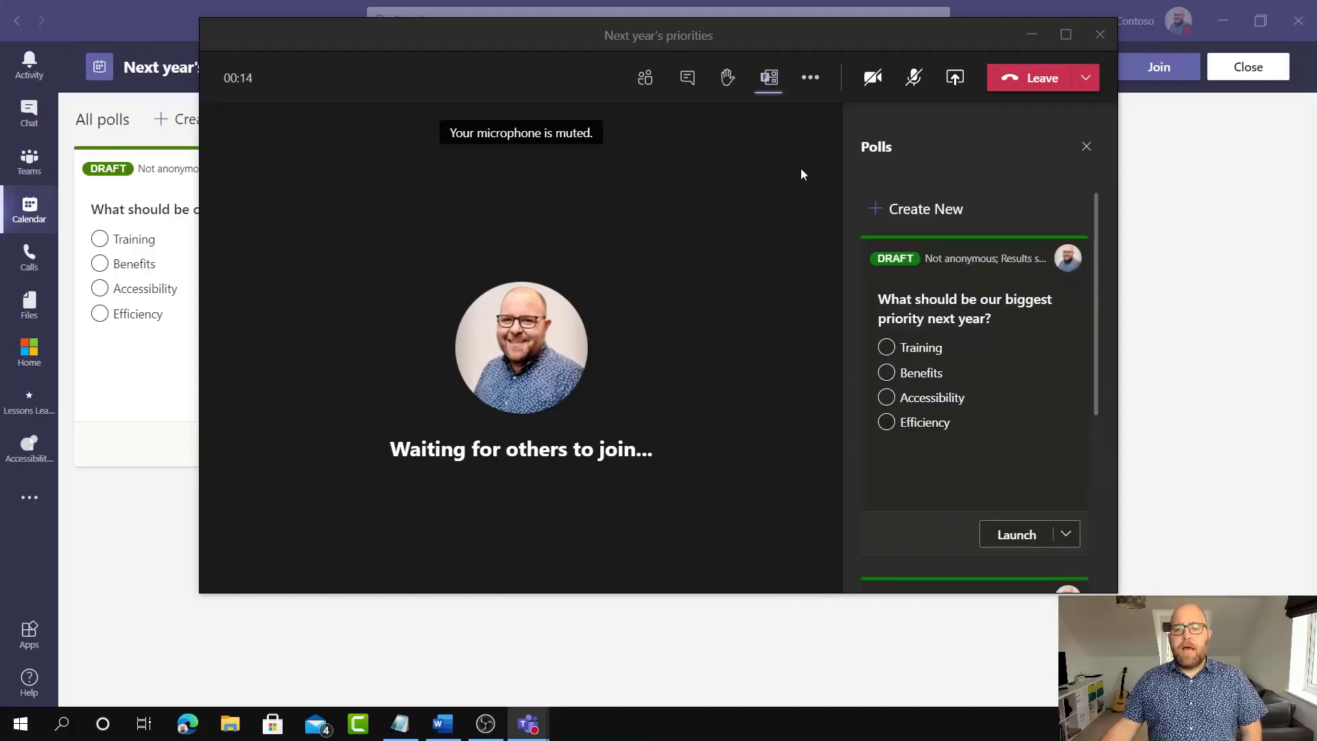
{"action": "scroll", "coordinate": [967, 308], "scroll_direction": "down", "scroll_amount": 5}
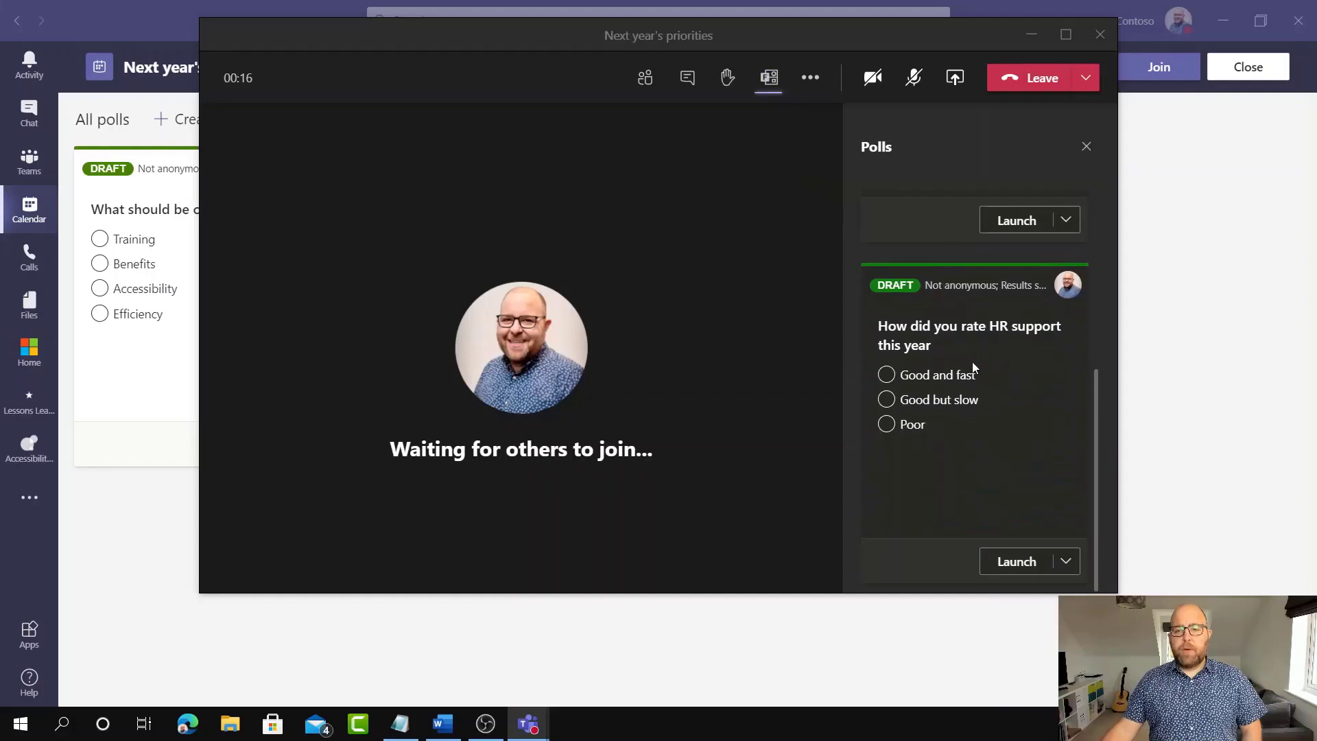
{"action": "scroll", "coordinate": [969, 352], "scroll_direction": "up", "scroll_amount": 5}
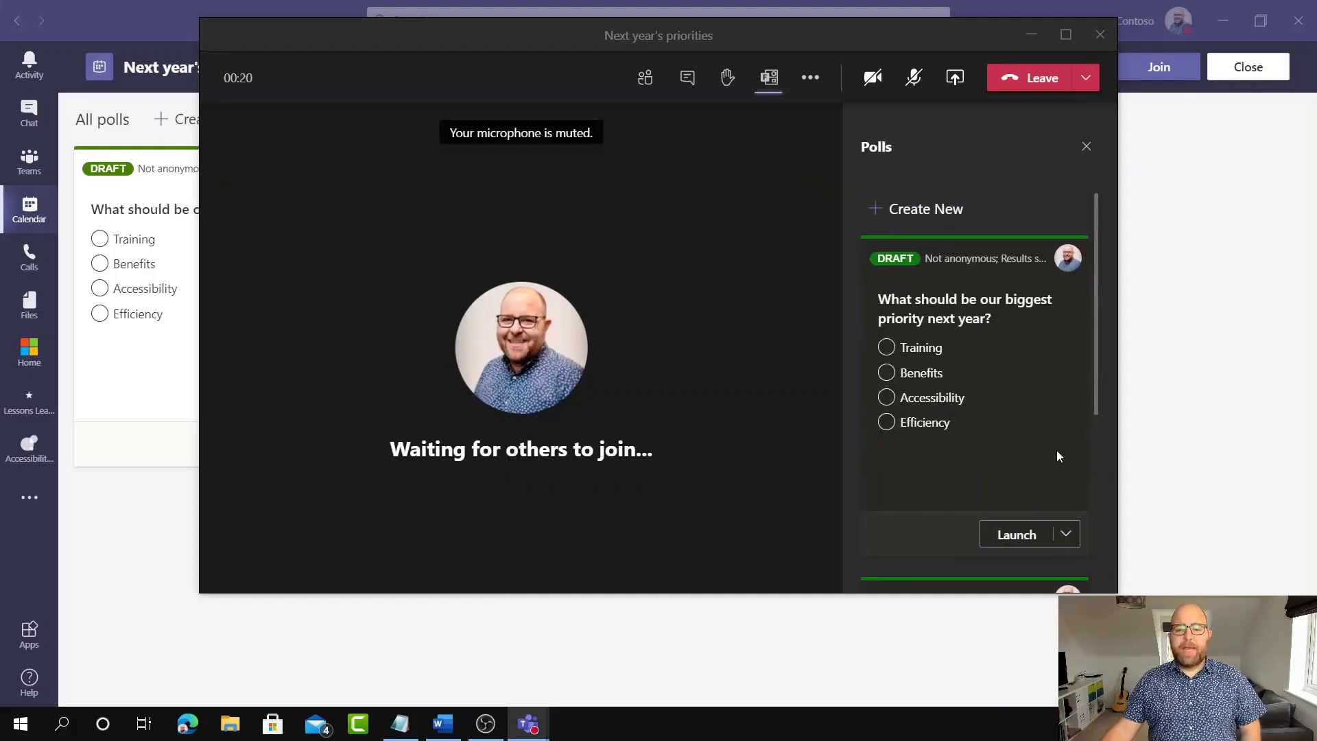
{"action": "left_click", "coordinate": [1063, 34]}
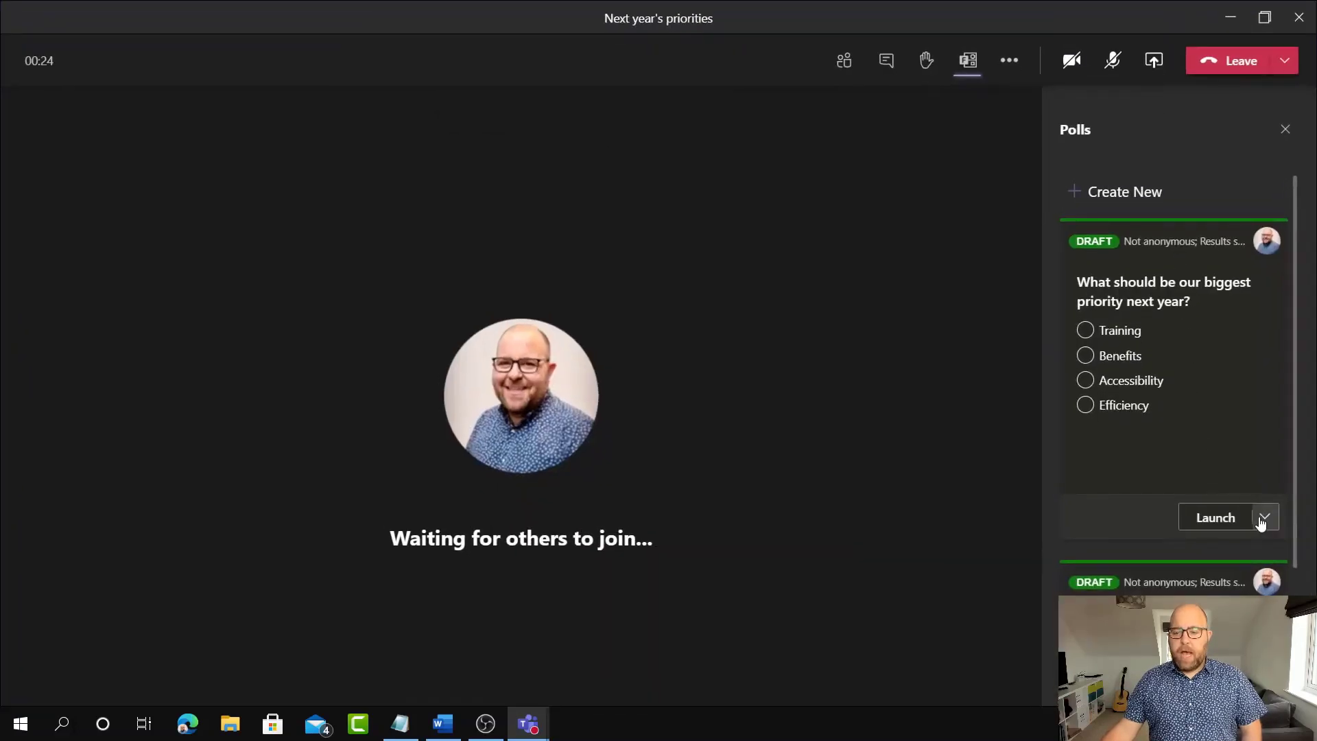
- Launch the biggest-priority poll and submit a vote for Training
{"action": "left_click", "coordinate": [1212, 516]}
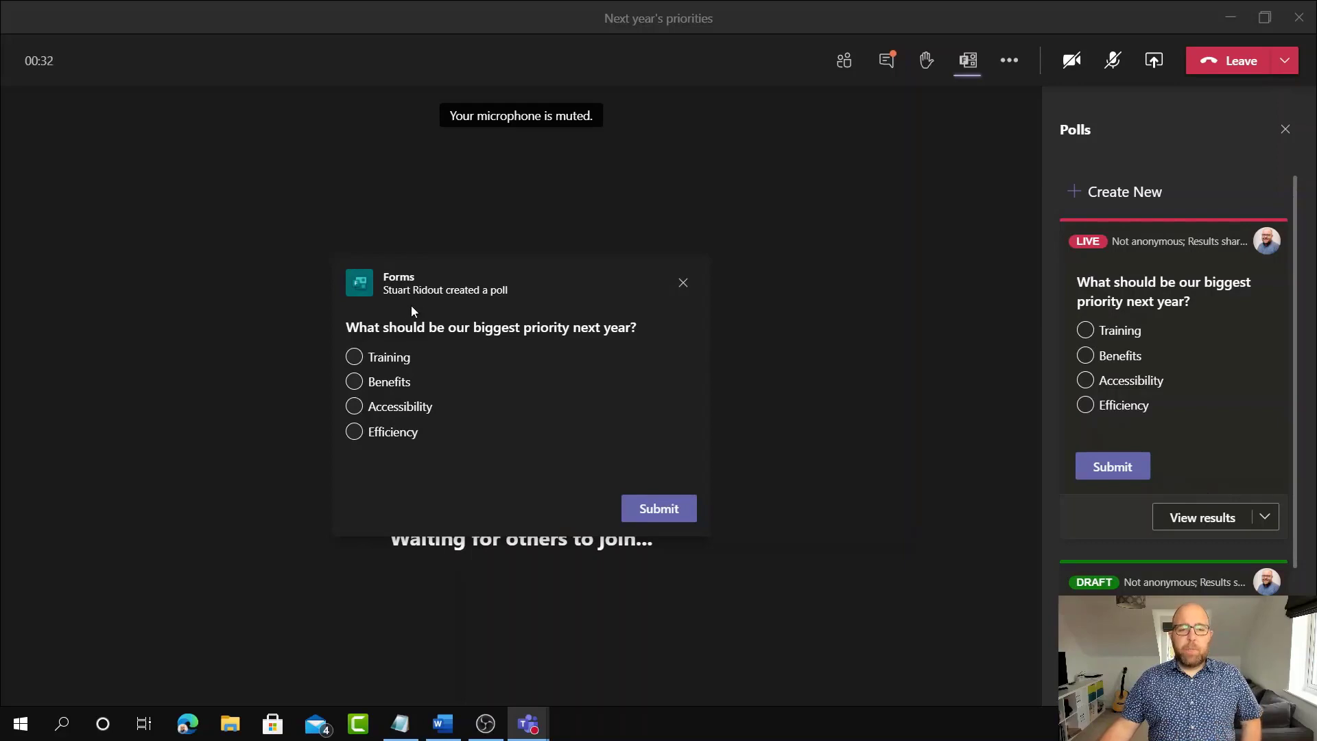
{"action": "left_click", "coordinate": [388, 358]}
{"action": "left_click", "coordinate": [658, 509]}
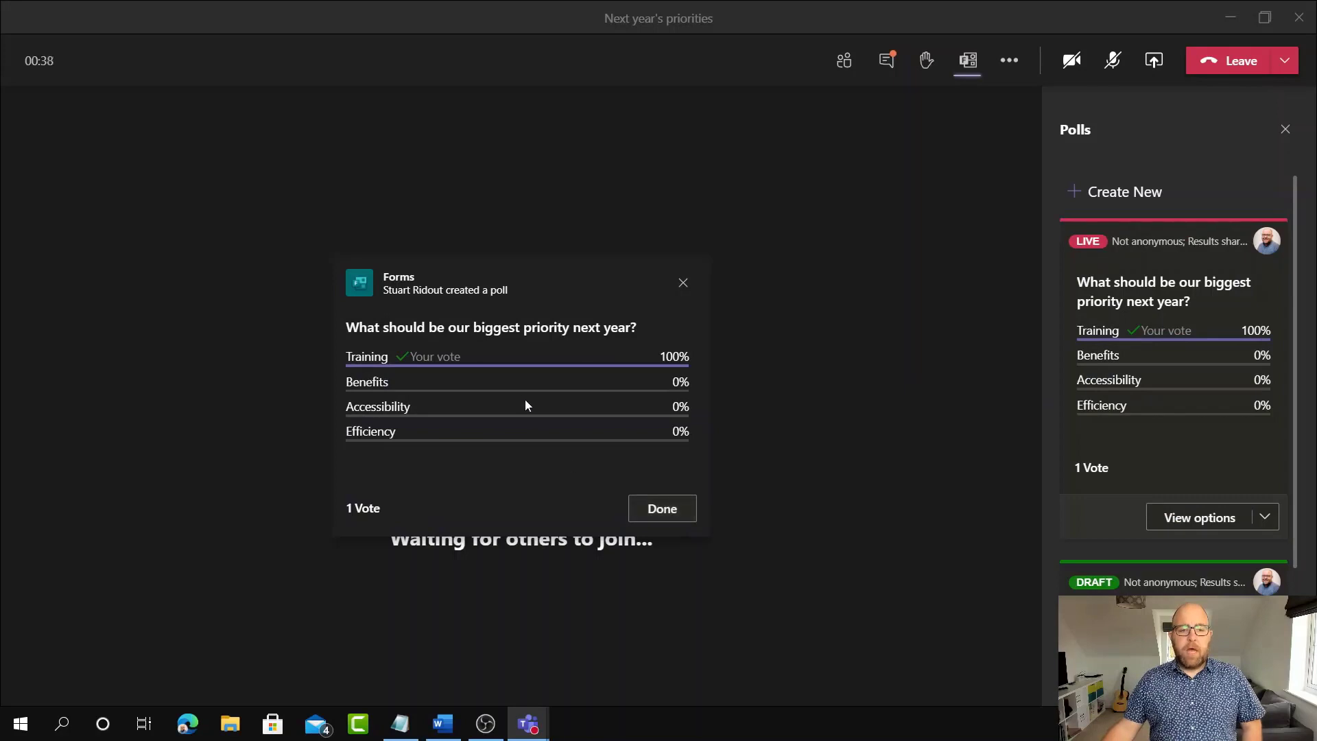
{"action": "left_click", "coordinate": [653, 509]}
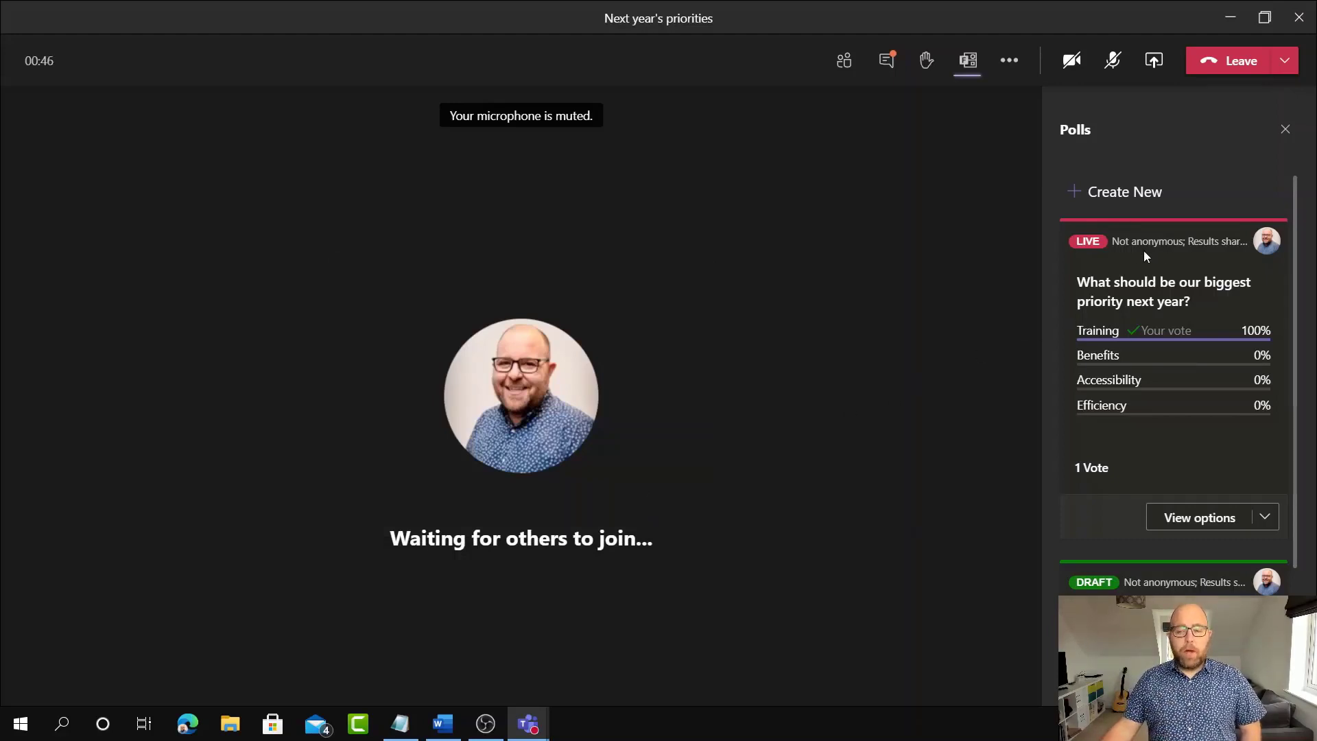
- Close the biggest-priority poll to further voting
{"action": "left_click", "coordinate": [1266, 519]}
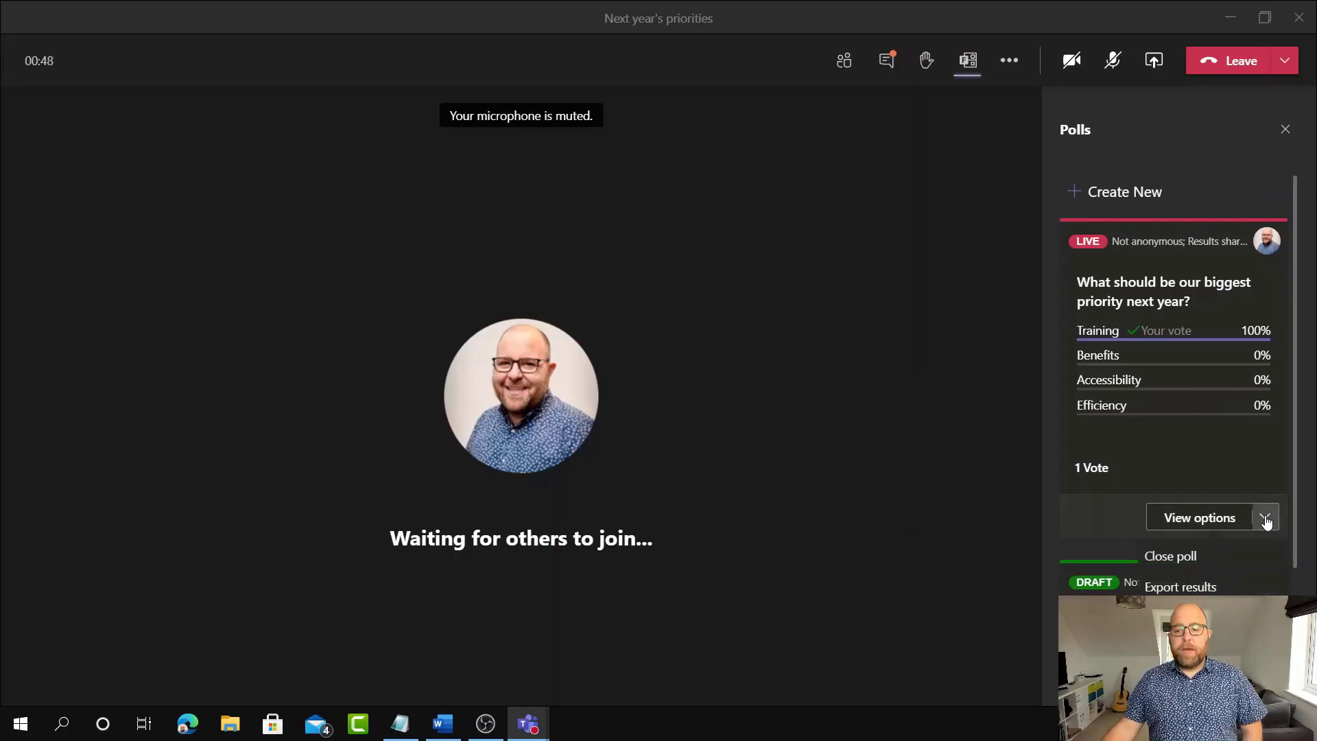
{"action": "left_click", "coordinate": [1182, 555]}
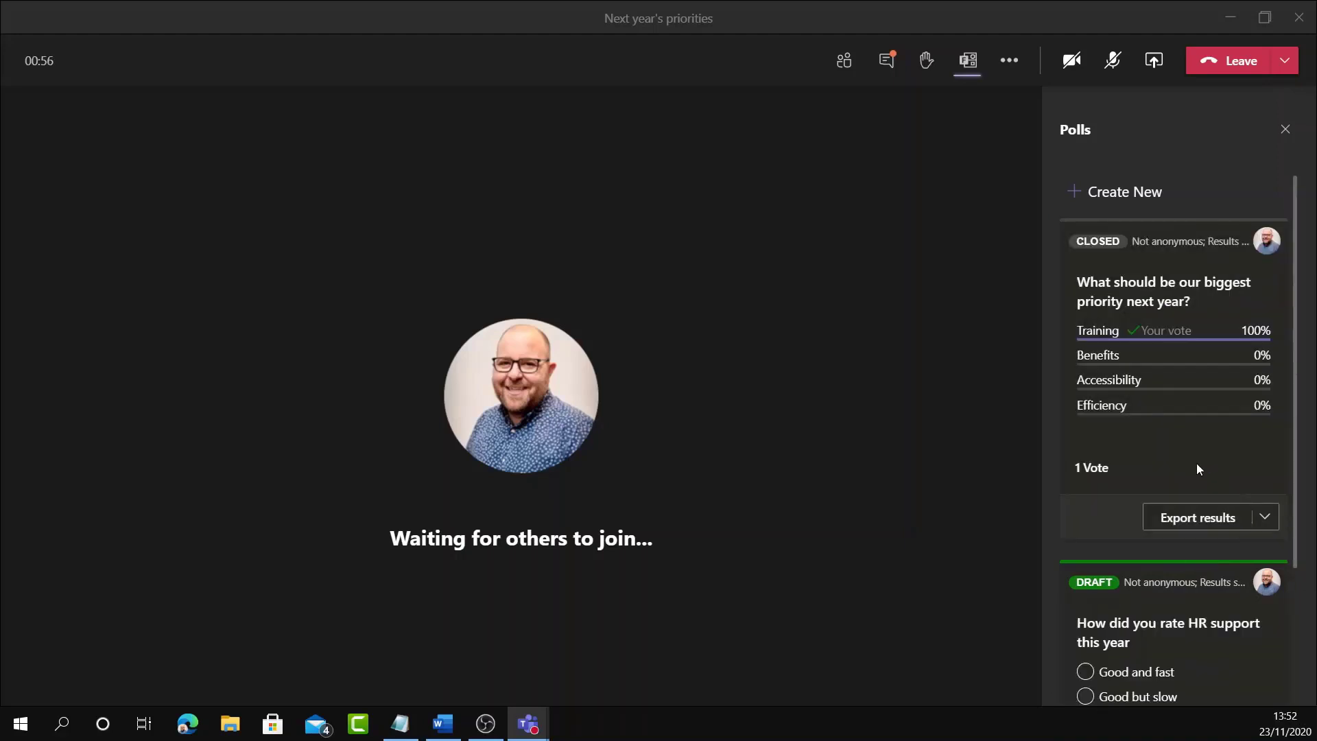
{"action": "scroll", "coordinate": [1197, 465], "scroll_direction": "down", "scroll_amount": 3}
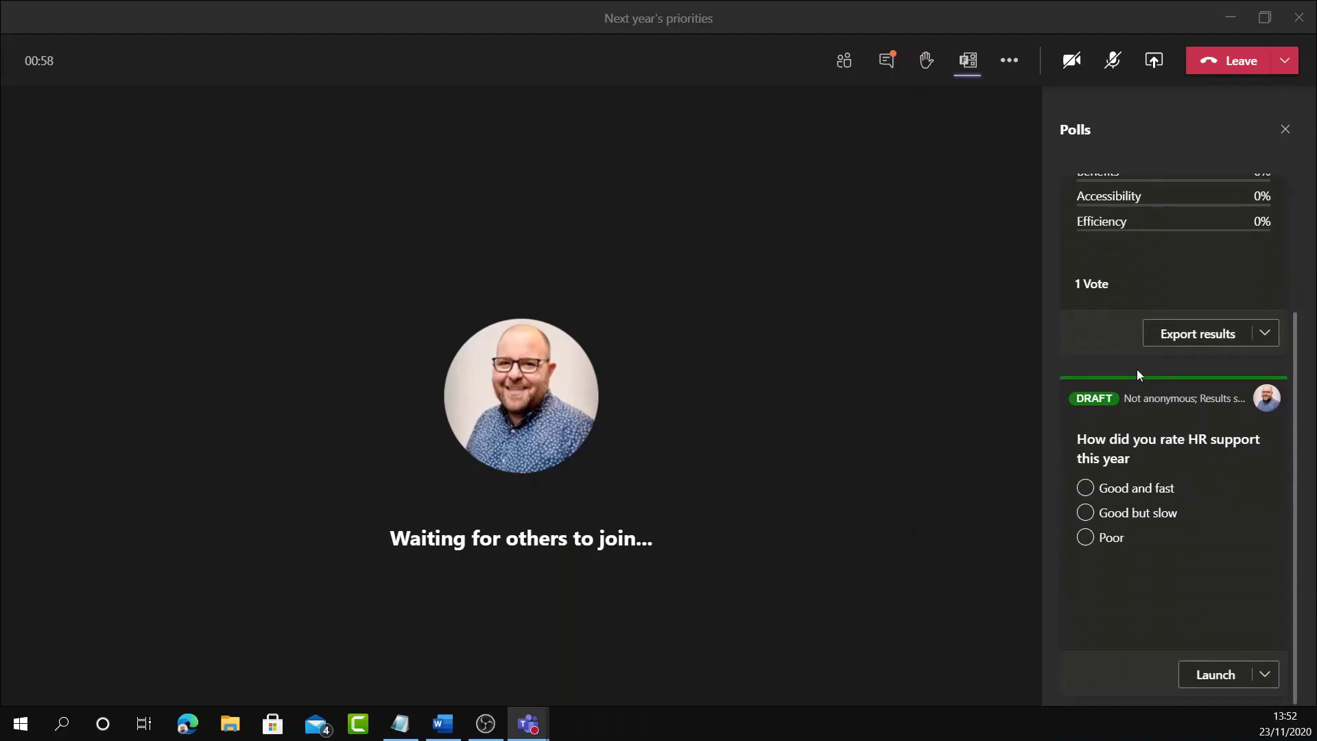
- Launch the HR support poll and submit a vote for Good and fast
{"action": "left_click", "coordinate": [1223, 677]}
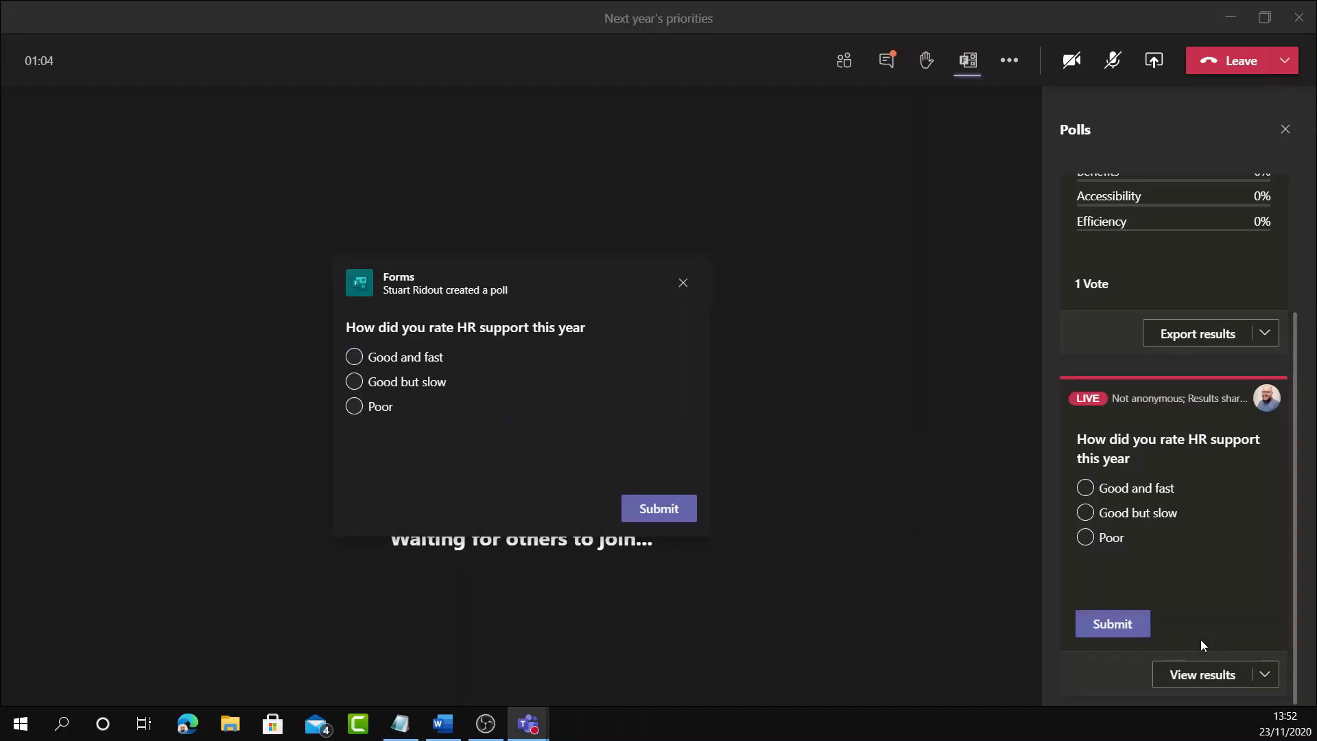
{"action": "left_click", "coordinate": [399, 358]}
{"action": "left_click", "coordinate": [636, 507]}
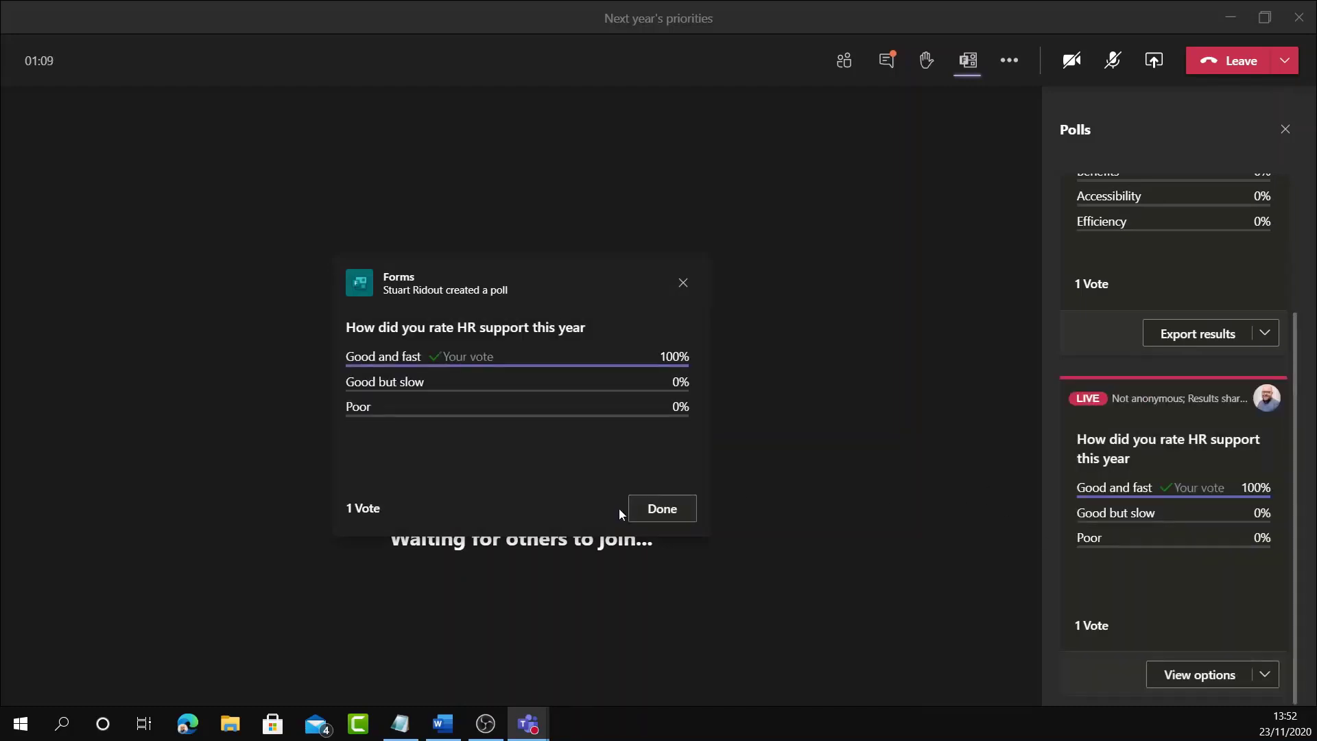
{"action": "left_click", "coordinate": [667, 508]}
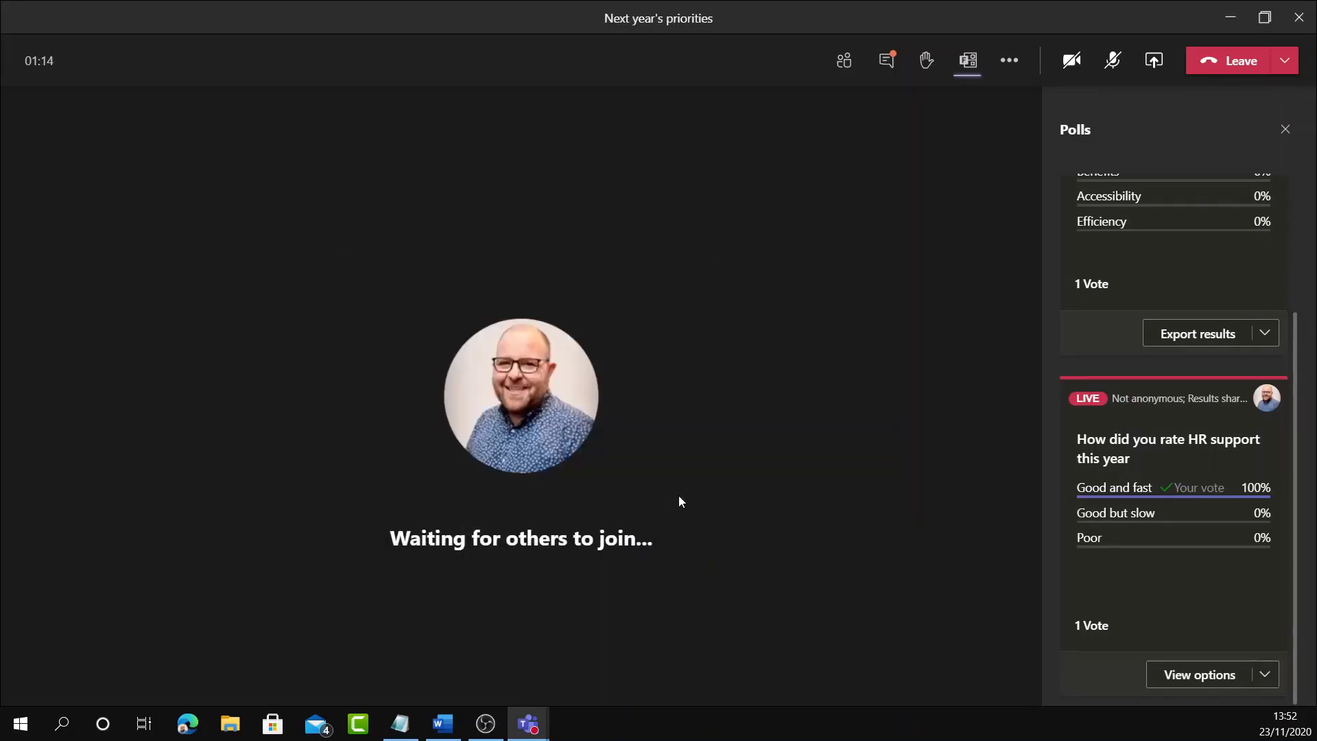
- Leave the meeting, skip the call rating, and close the HR support poll
{"action": "left_click", "coordinate": [1236, 64]}
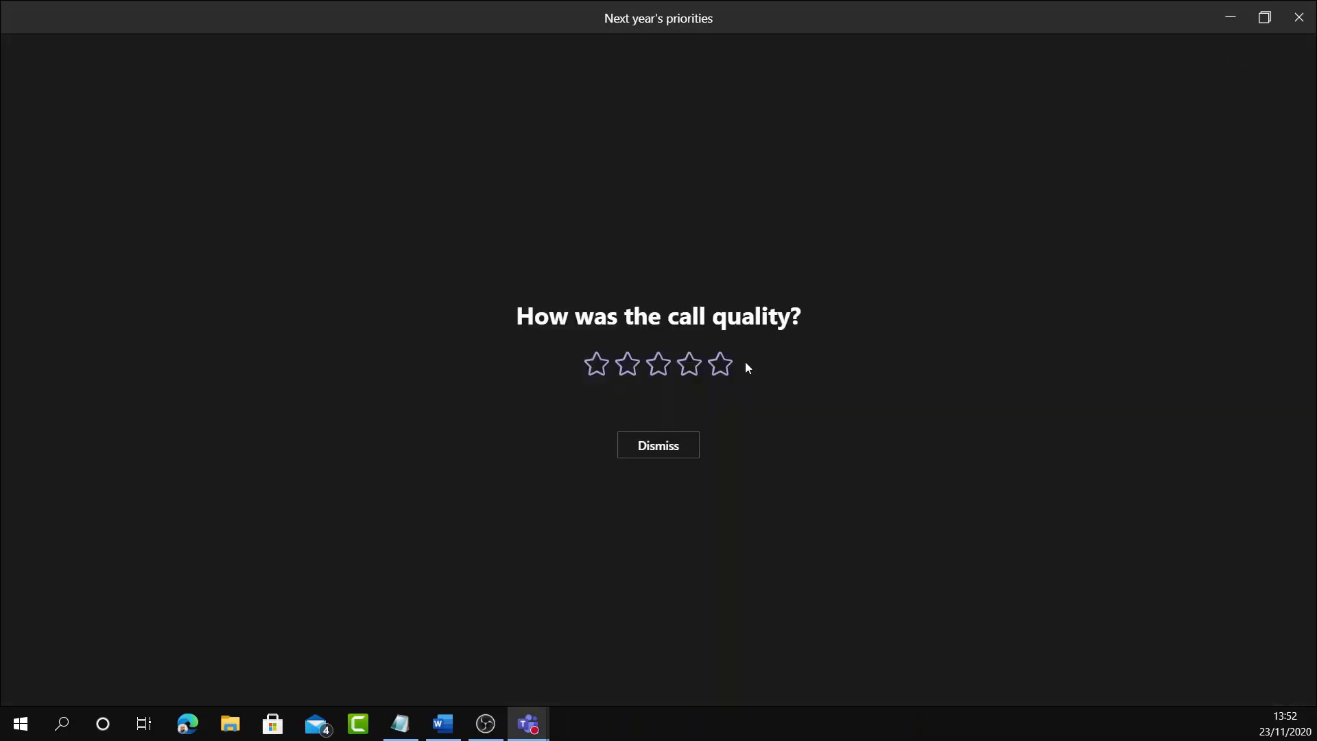
{"action": "left_click", "coordinate": [691, 438]}
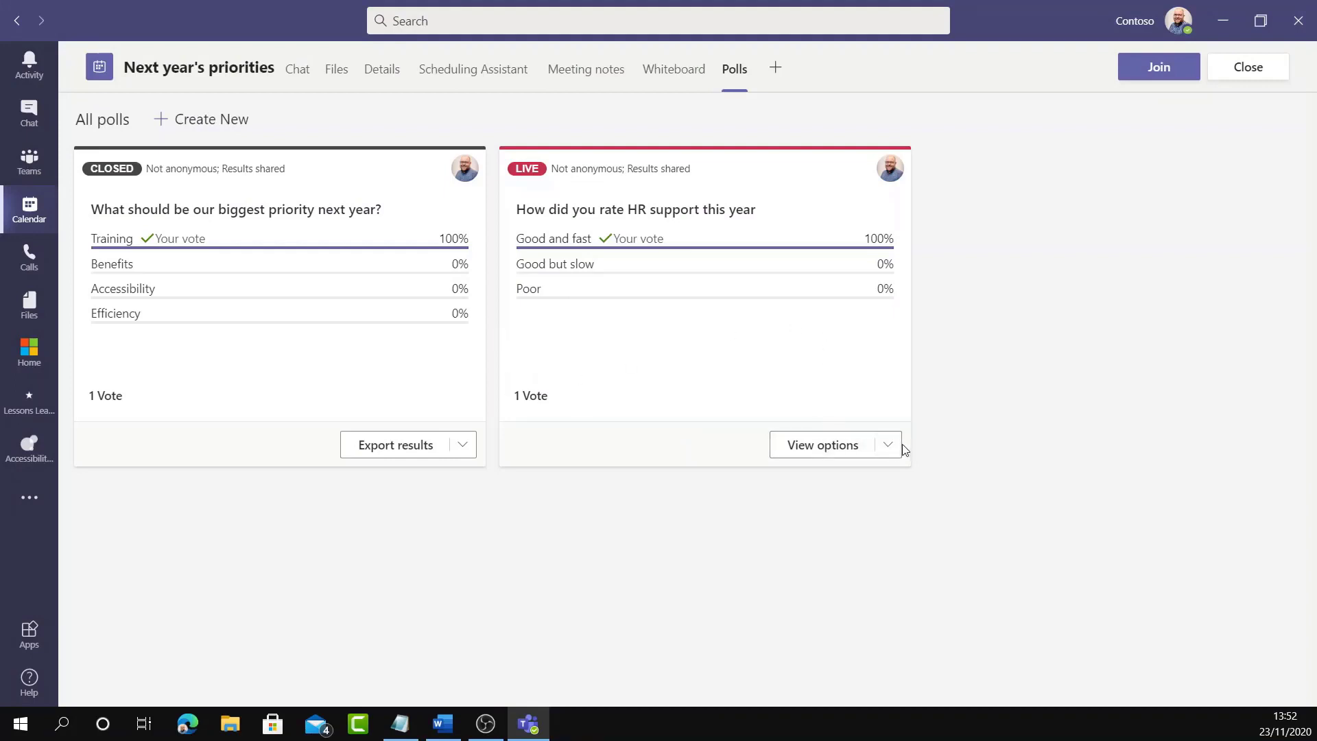
{"action": "left_click", "coordinate": [880, 457]}
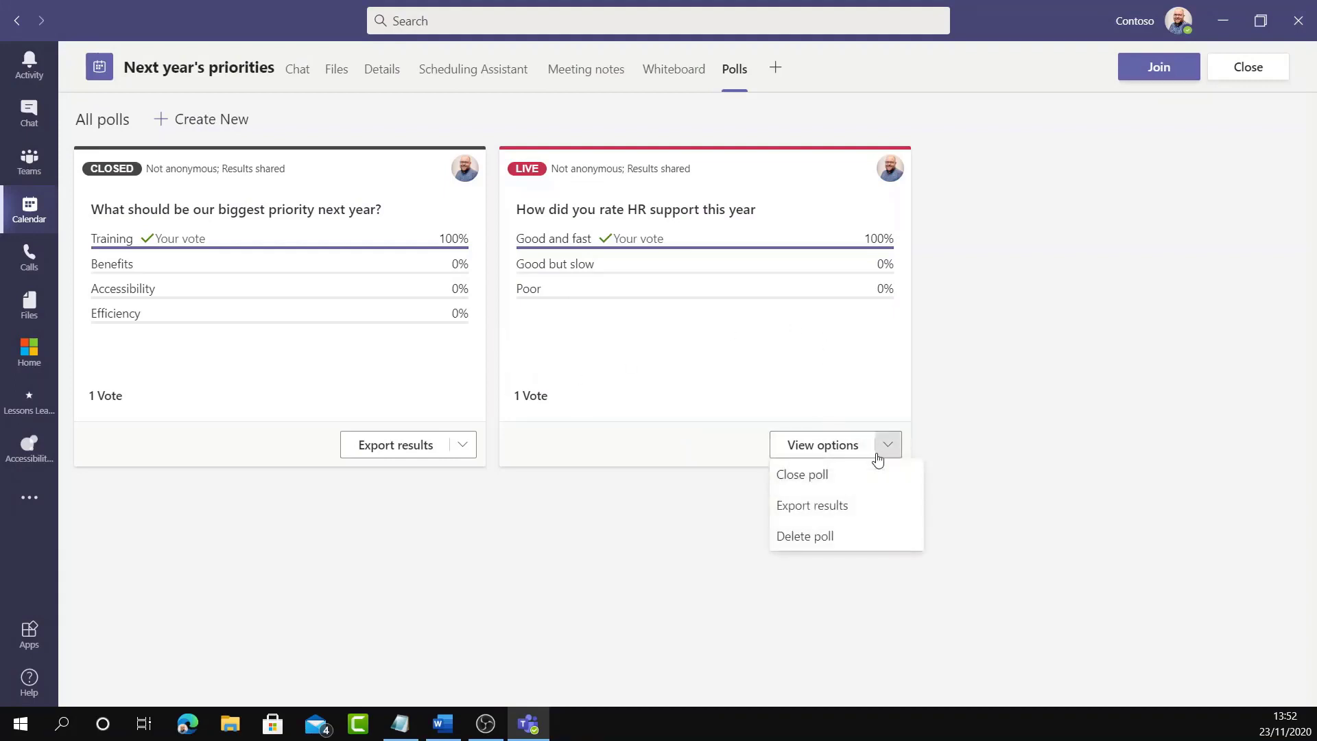
{"action": "left_click", "coordinate": [794, 475]}
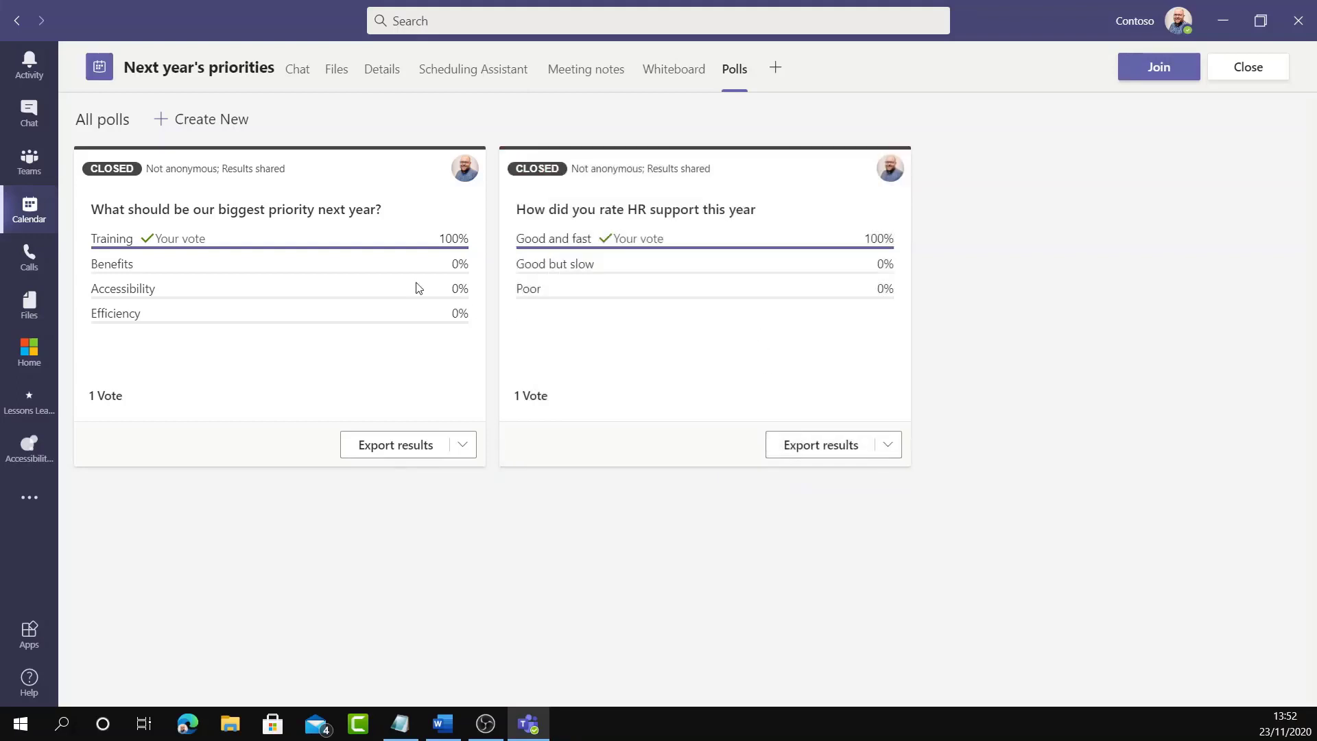
- Export the biggest-priority poll results and open the downloaded file from Downloads
{"action": "left_click", "coordinate": [381, 446]}
{"action": "left_click", "coordinate": [21, 316]}
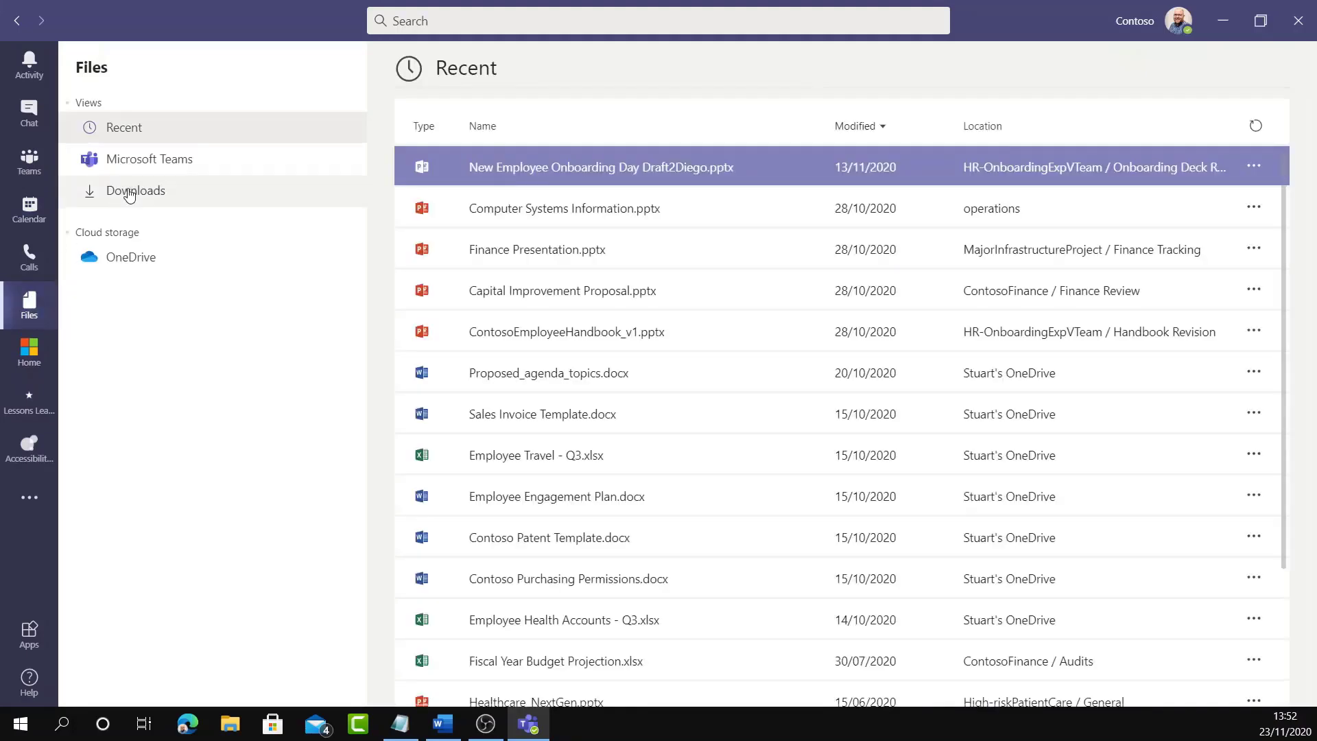
{"action": "left_click", "coordinate": [129, 194]}
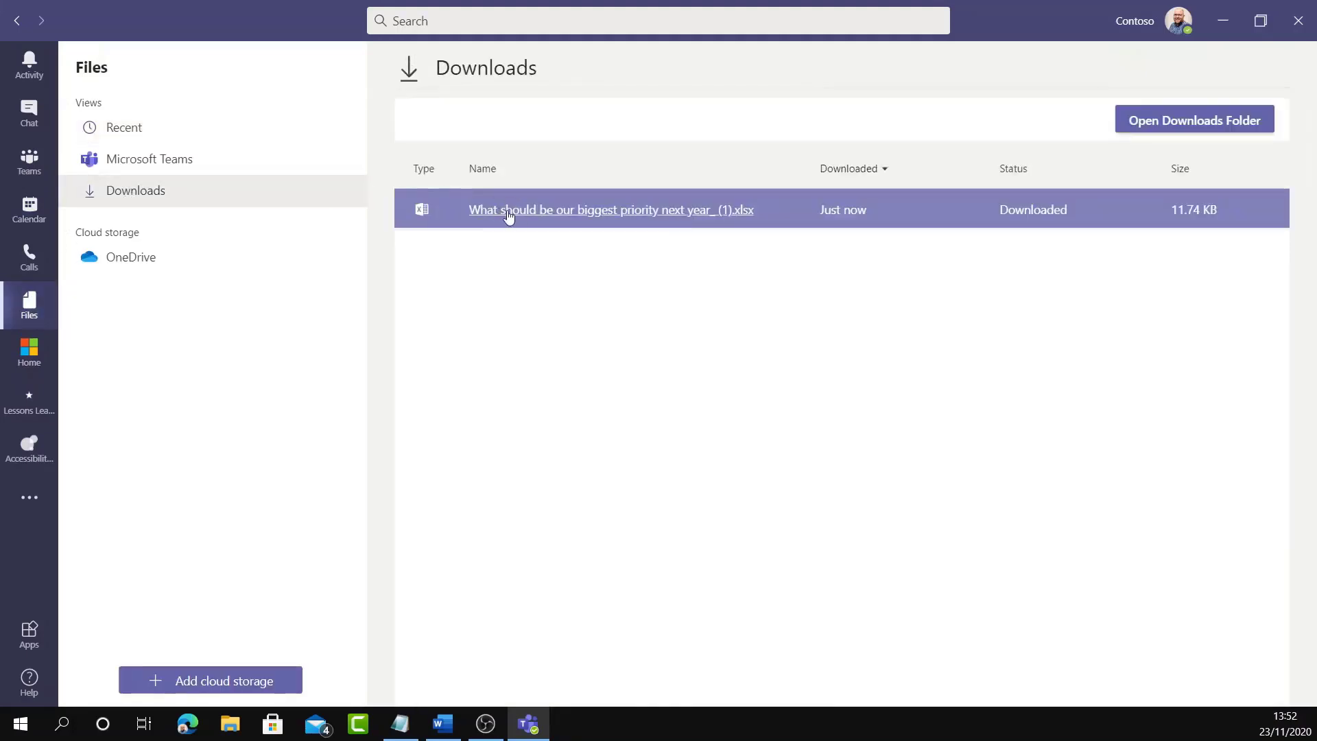
{"action": "left_click", "coordinate": [523, 212]}
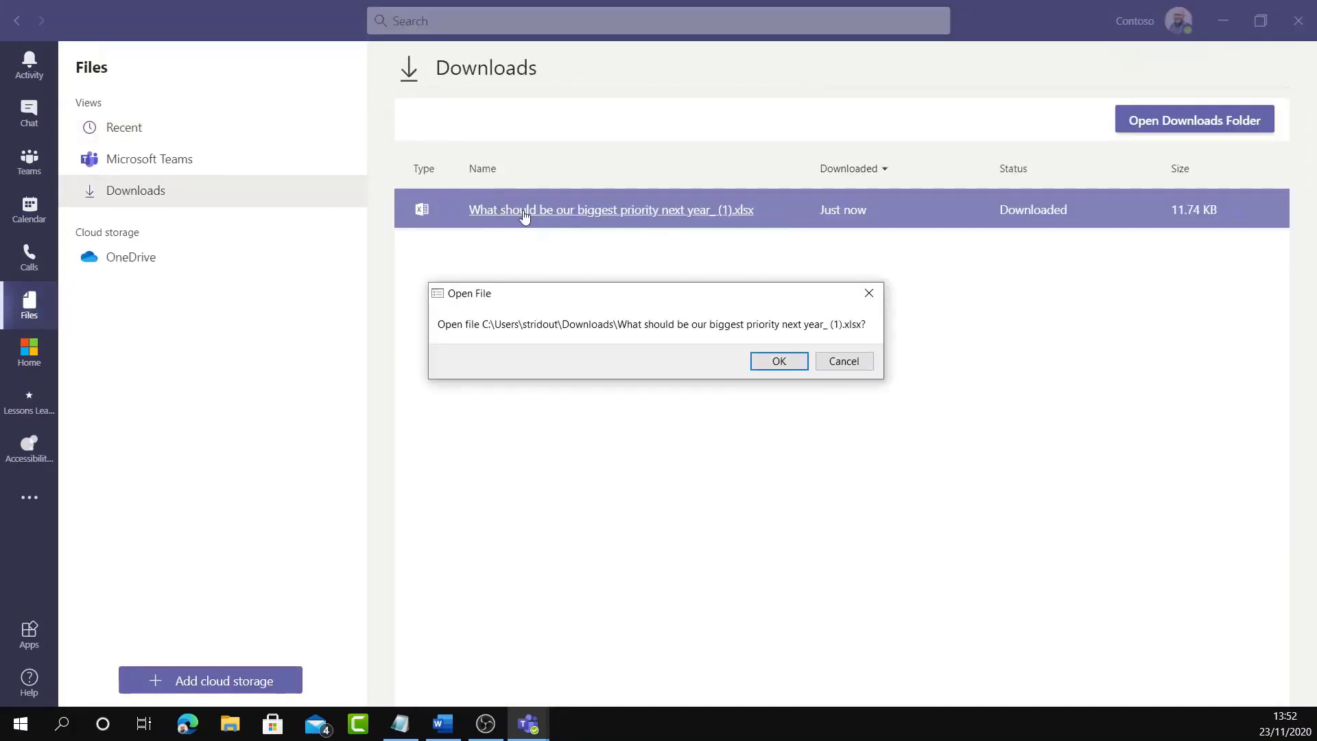
{"action": "left_click", "coordinate": [778, 363]}
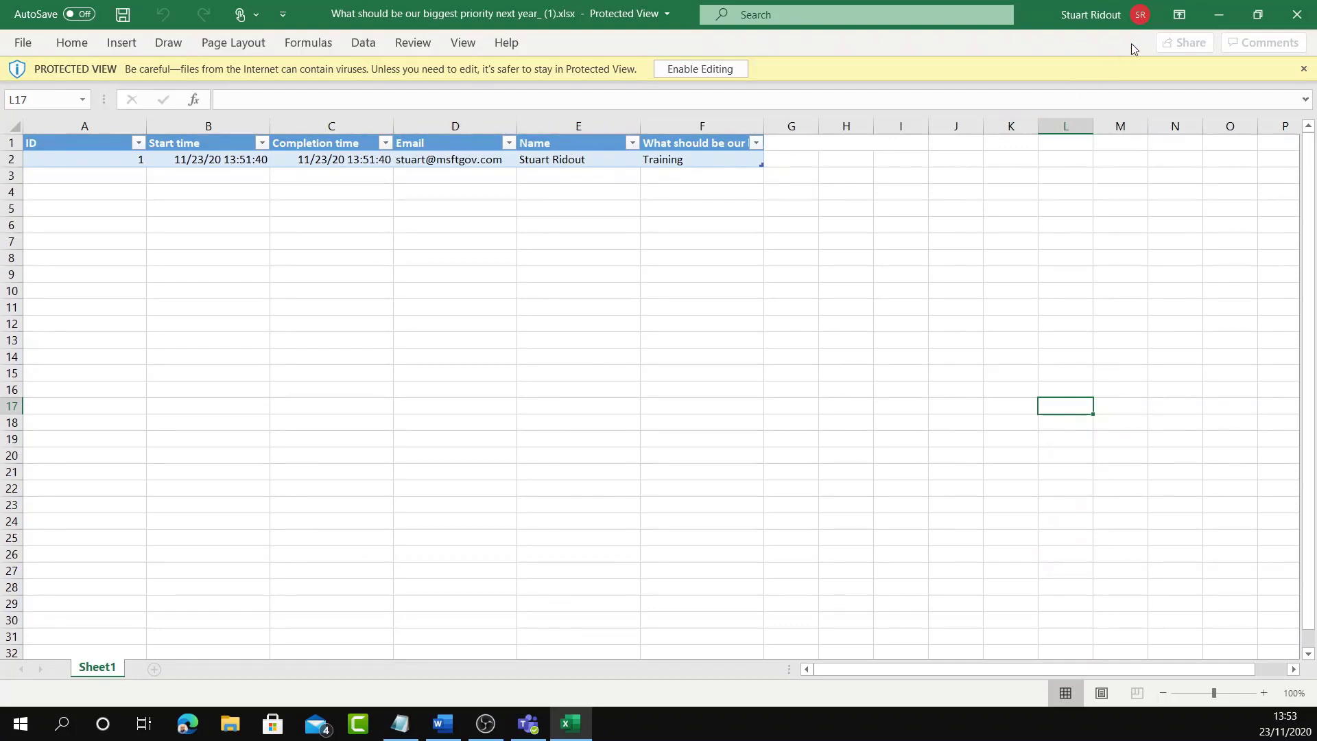
- Minimize the Excel results workbook showing the single Training vote
{"action": "left_click", "coordinate": [1216, 16]}
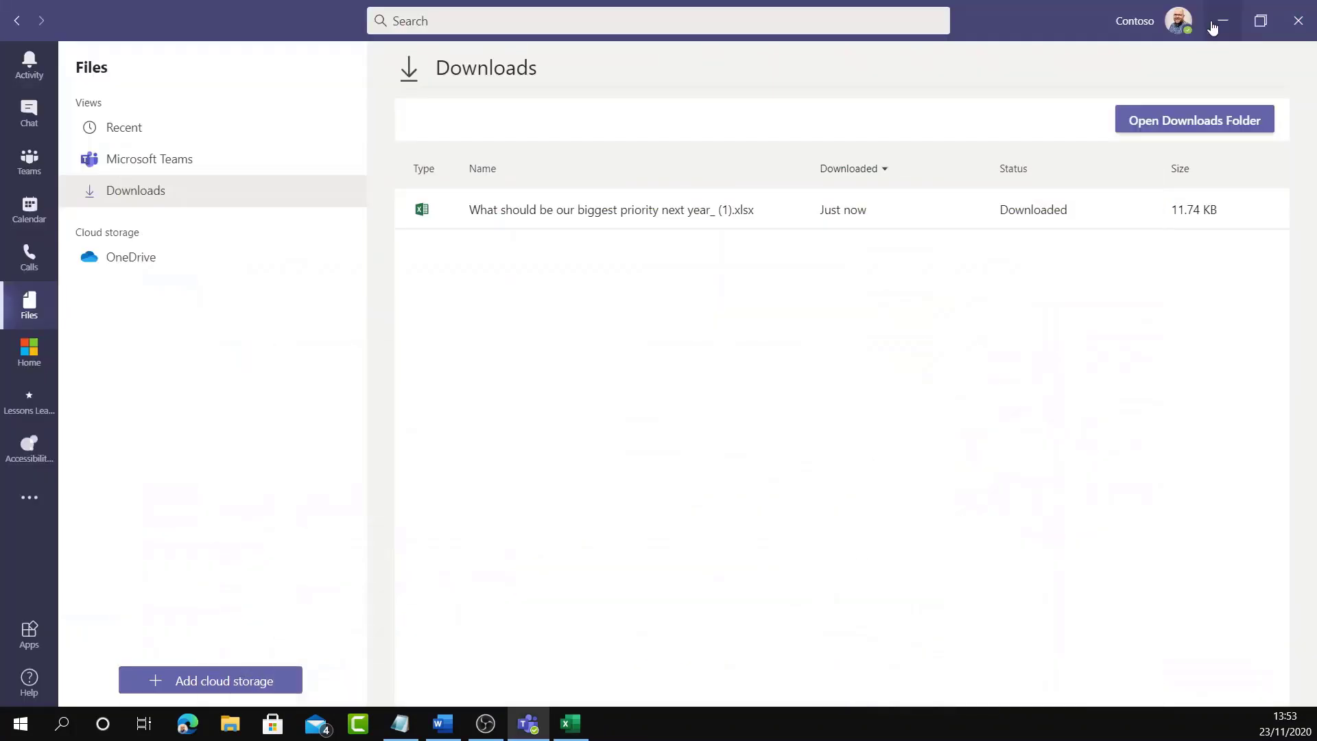